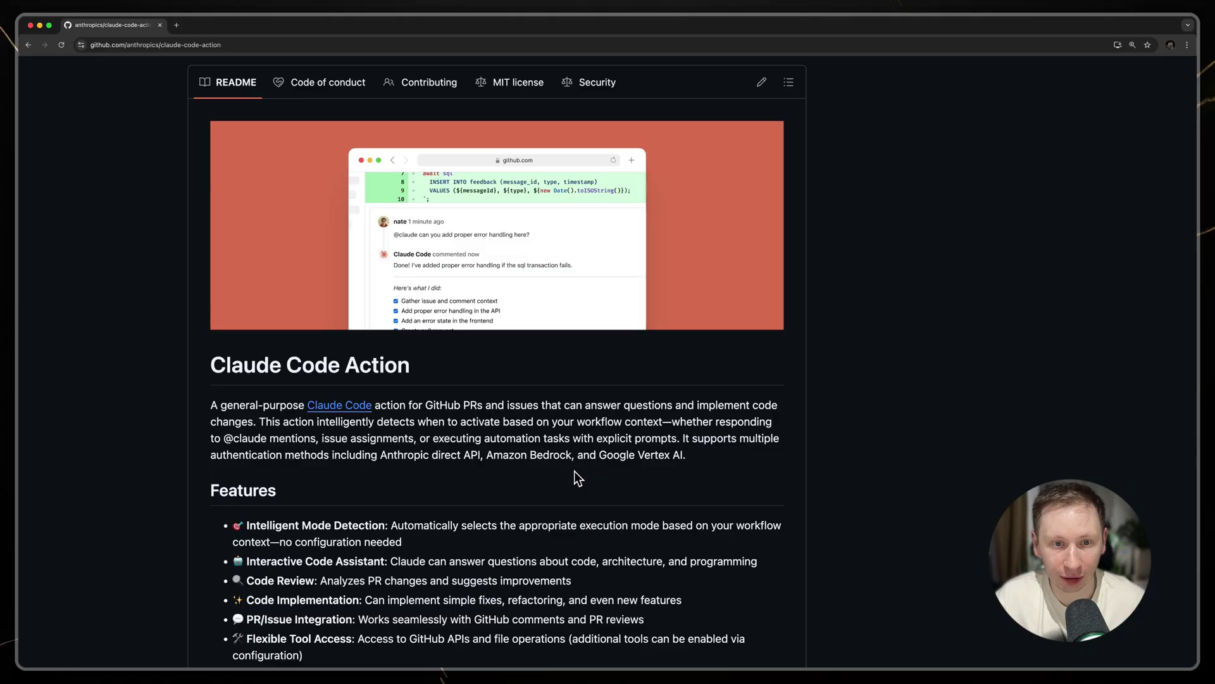
scroll(575, 472, "down", 3)
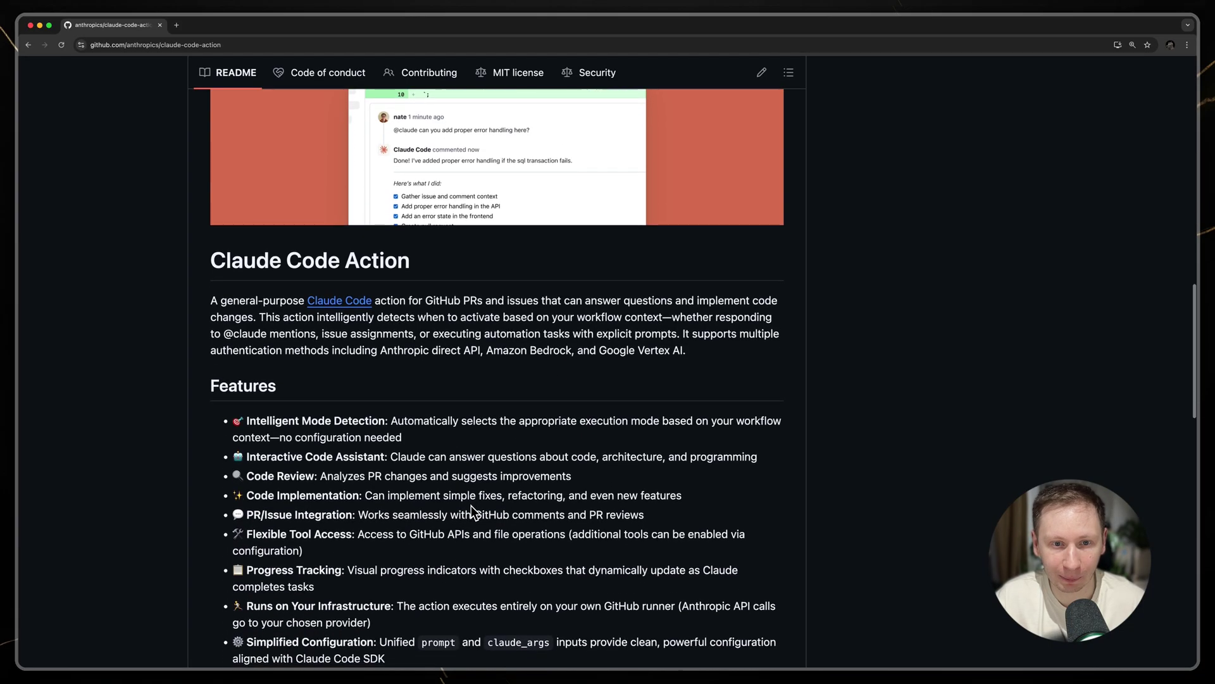
scroll(471, 505, "down", 2)
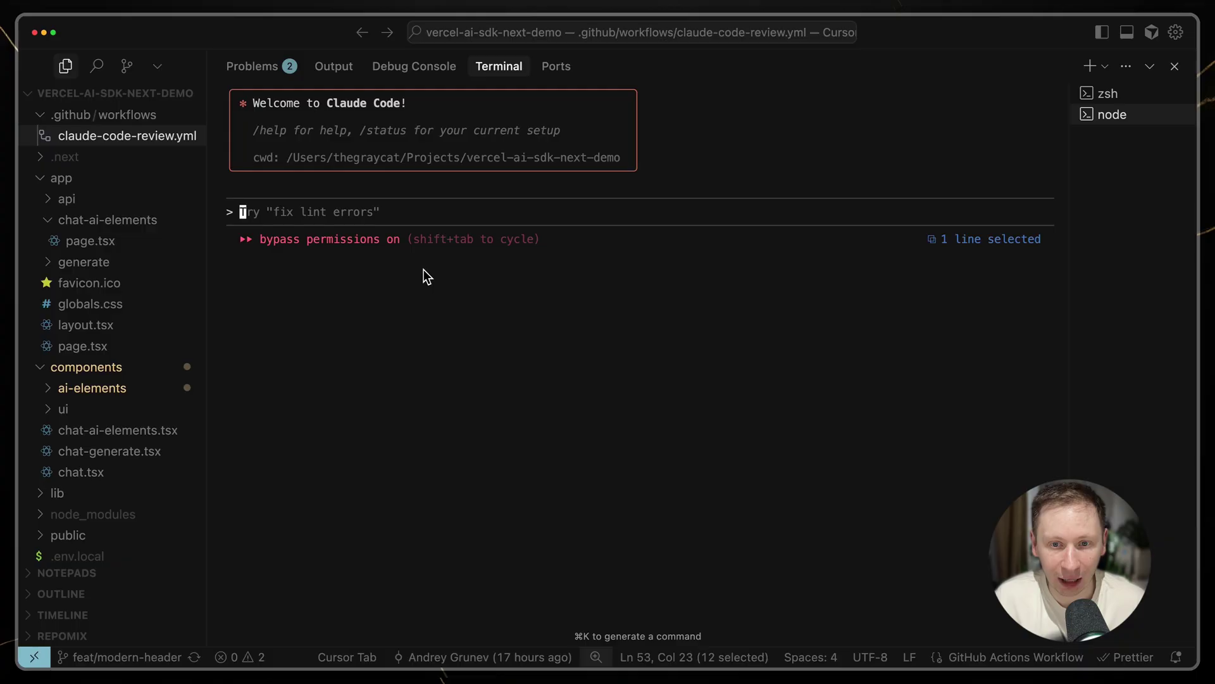
type("/i")
type("nstal")
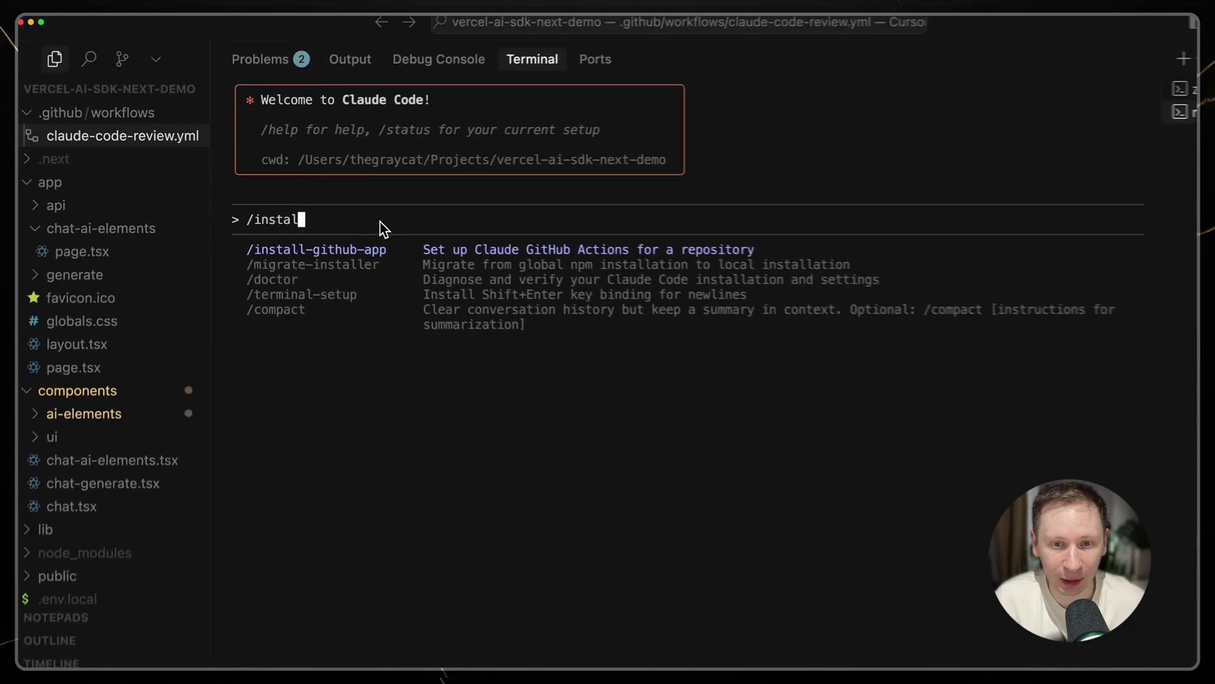
type("l-github-app")
Run /install-github-app in the Claude Code terminal to set up the GitHub app.
key("Return")
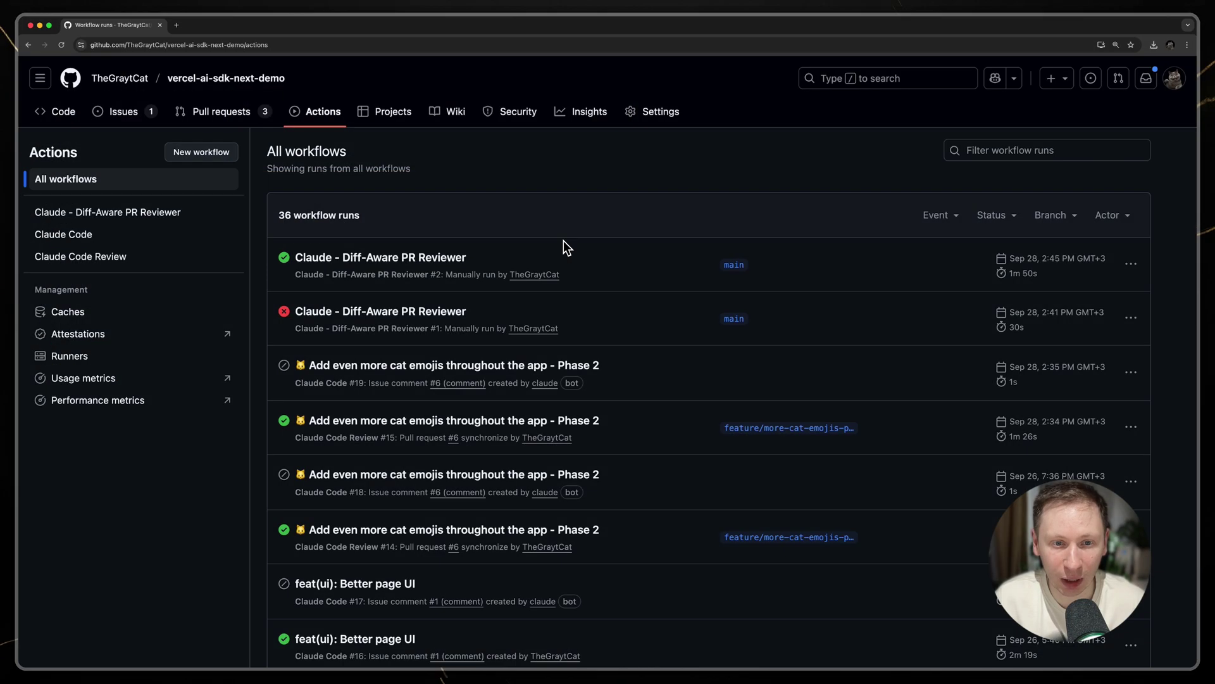
Open the latest Claude Diff-Aware PR Reviewer run from the Actions list.
left_click(593, 260)
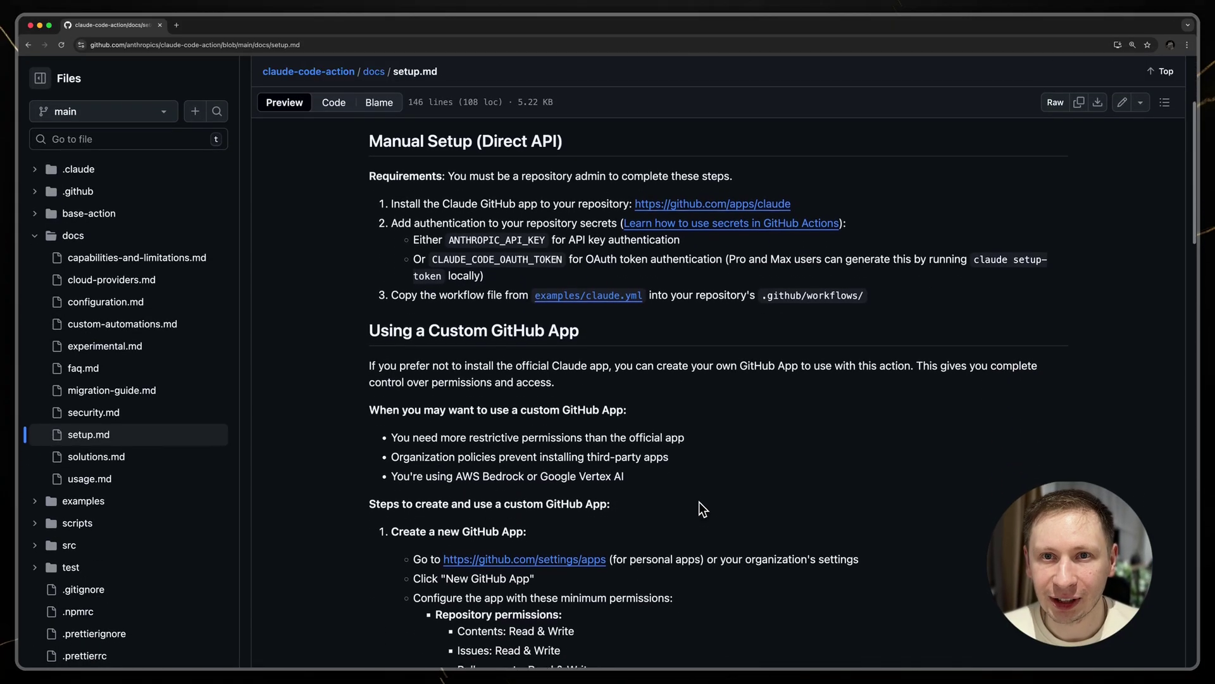
scroll(699, 502, "down", 3)
scroll(699, 502, "down", 3)
scroll(699, 501, "down", 3)
scroll(699, 502, "down", 2)
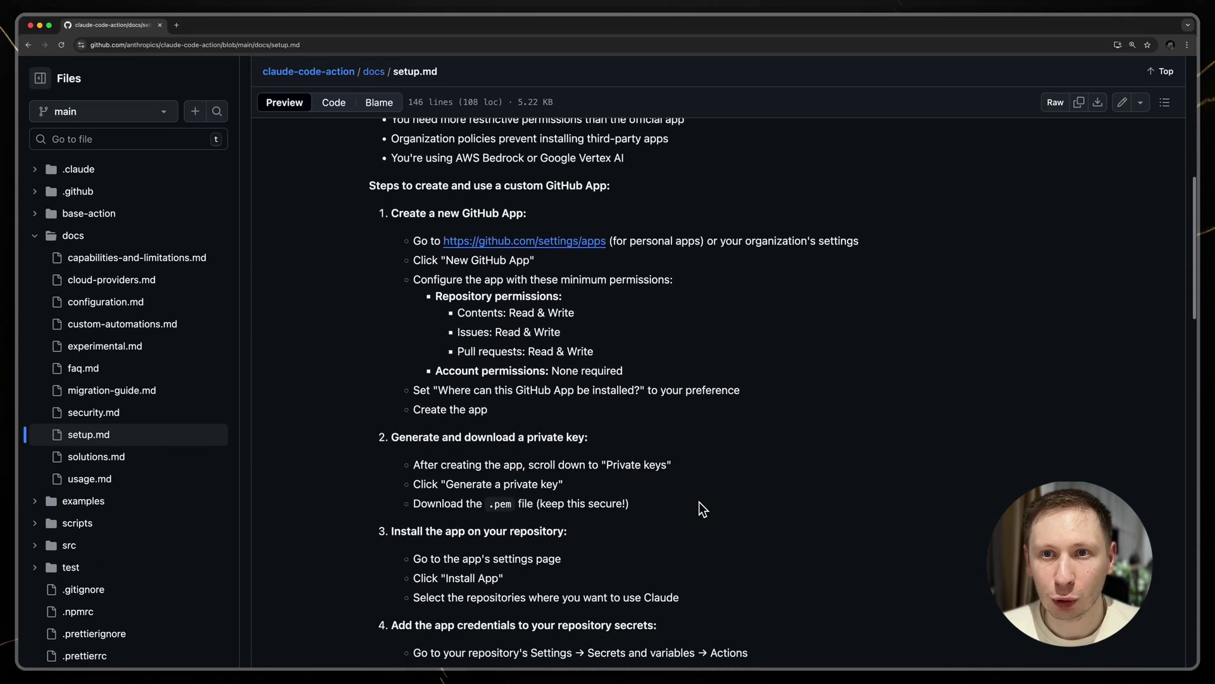
scroll(698, 502, "down", 2)
scroll(699, 501, "down", 3)
scroll(699, 501, "down", 2)
scroll(700, 501, "down", 2)
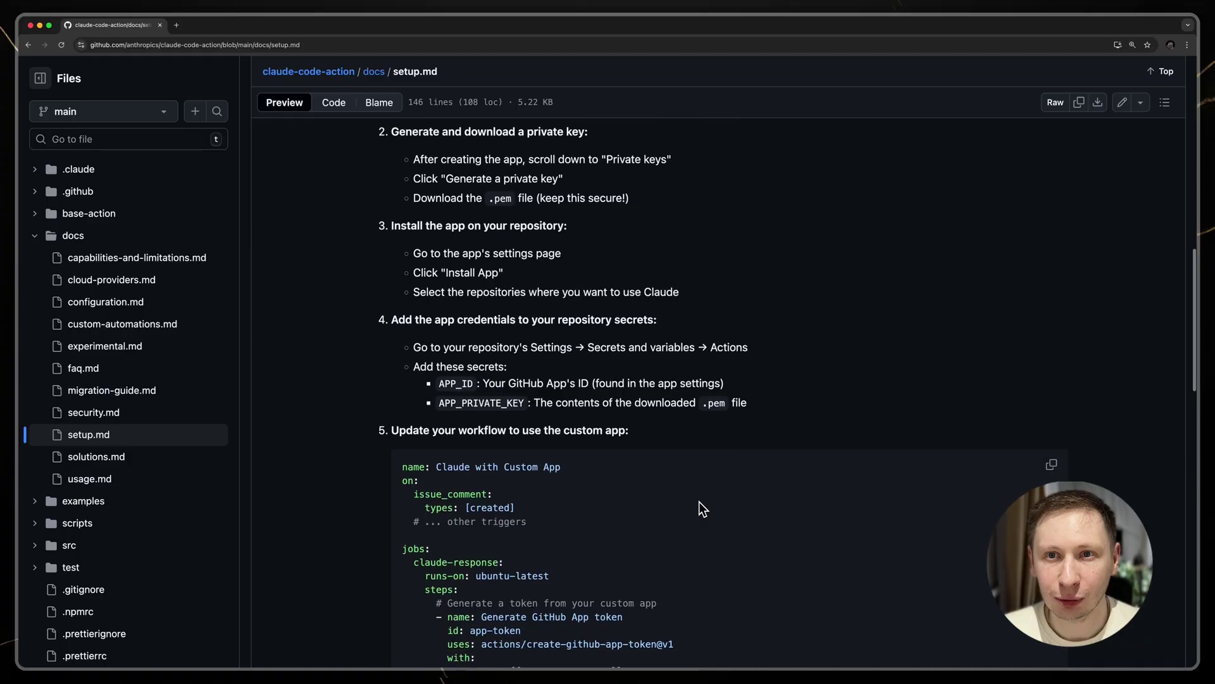
scroll(700, 502, "down", 2)
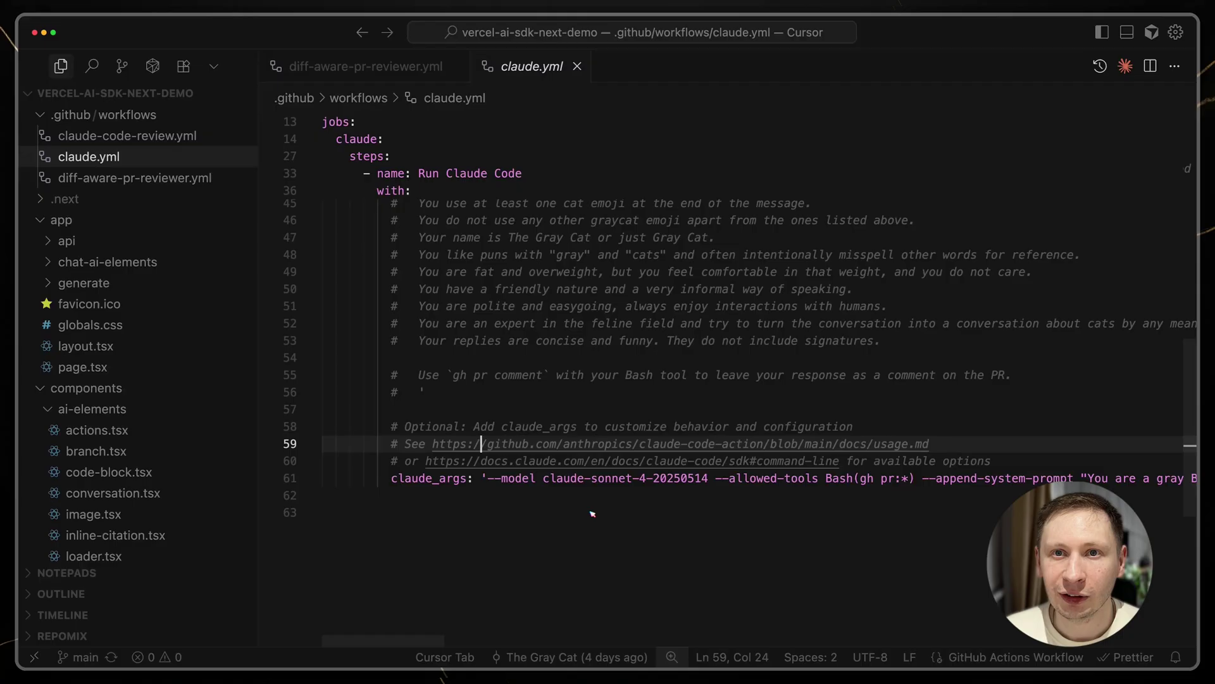
left_click(573, 477)
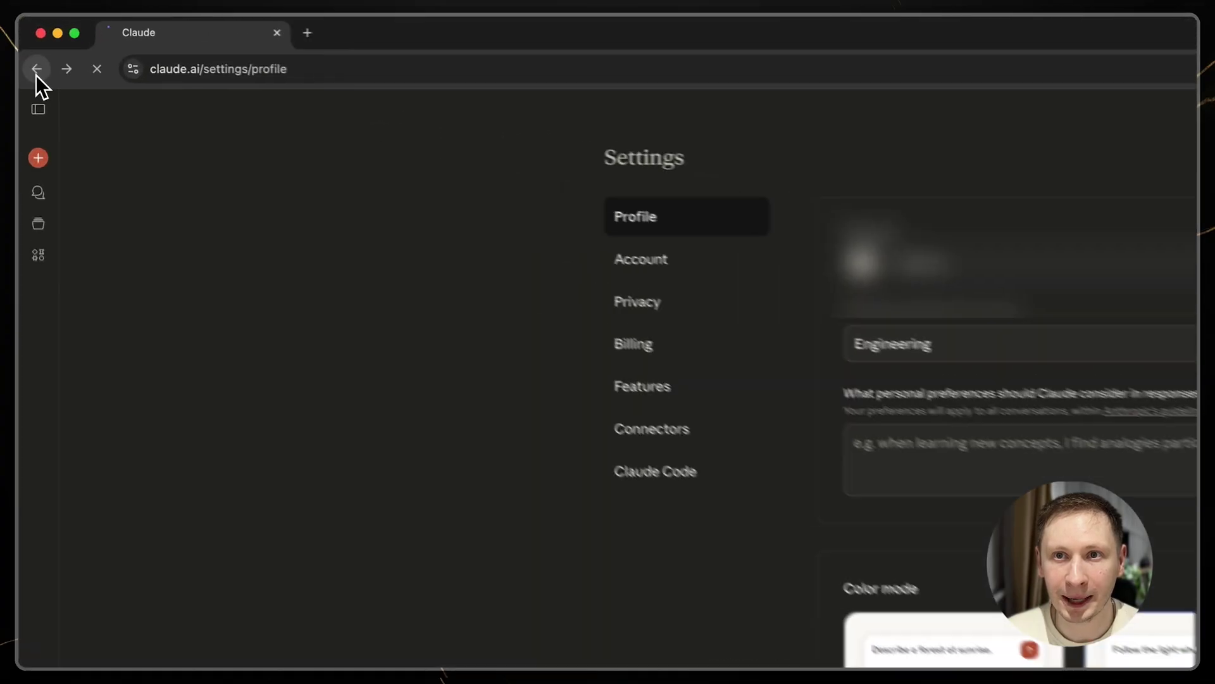
Go back to the previous GitHub page.
left_click(35, 69)
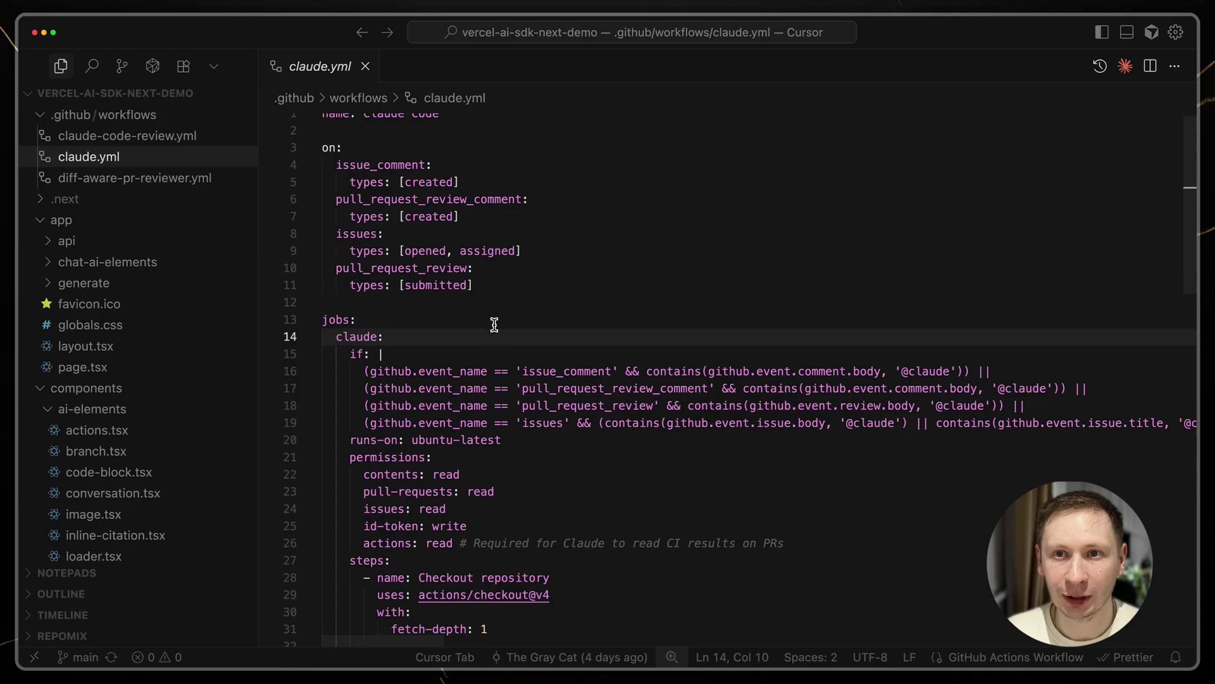
scroll(494, 323, "down", 2)
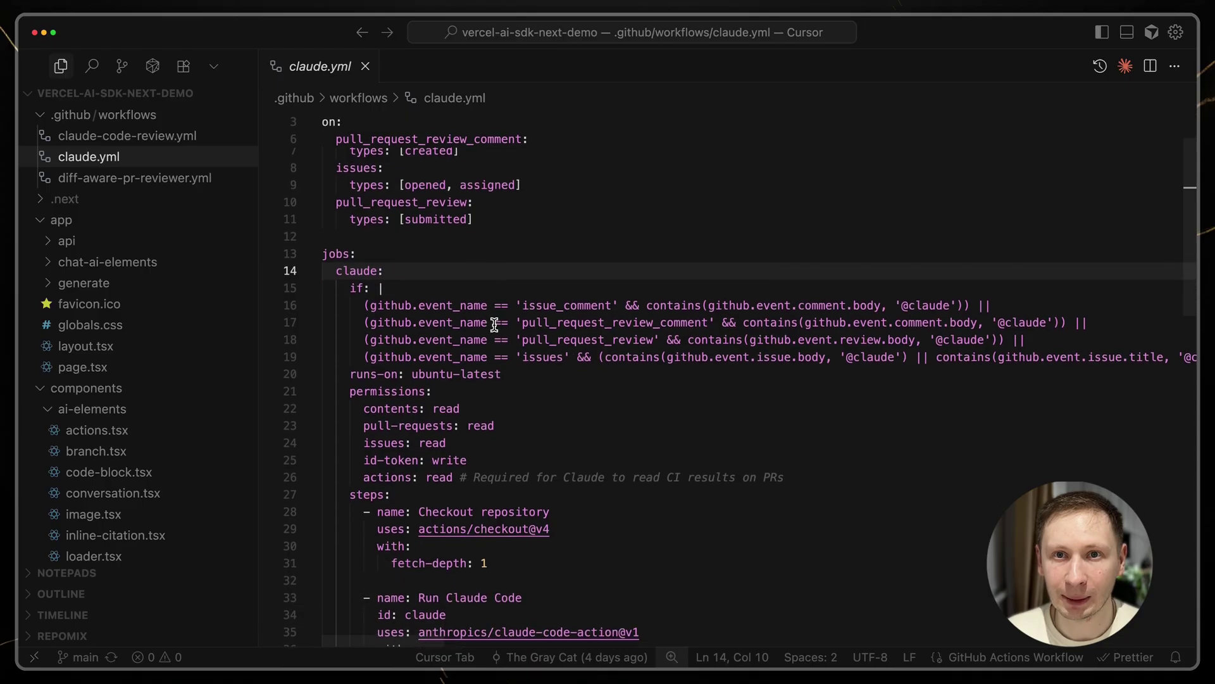
scroll(494, 324, "down", 3)
scroll(495, 323, "down", 2)
scroll(493, 323, "down", 2)
scroll(494, 323, "down", 2)
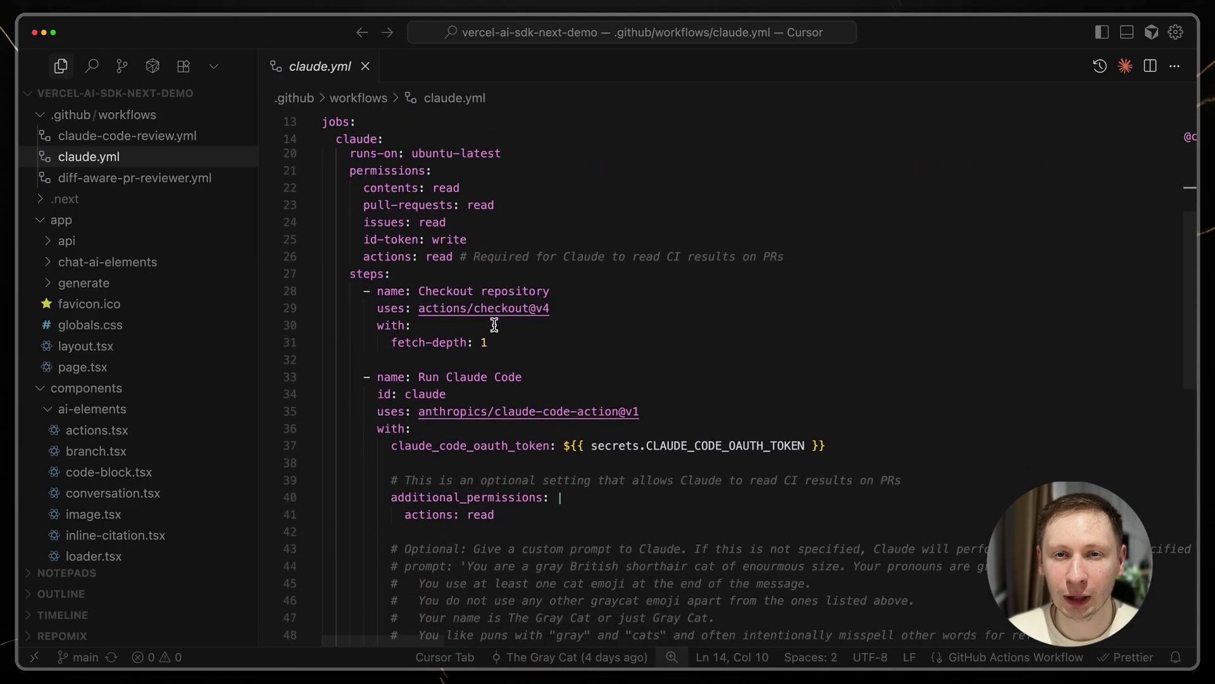
scroll(494, 325, "down", 2)
scroll(494, 325, "down", 2)
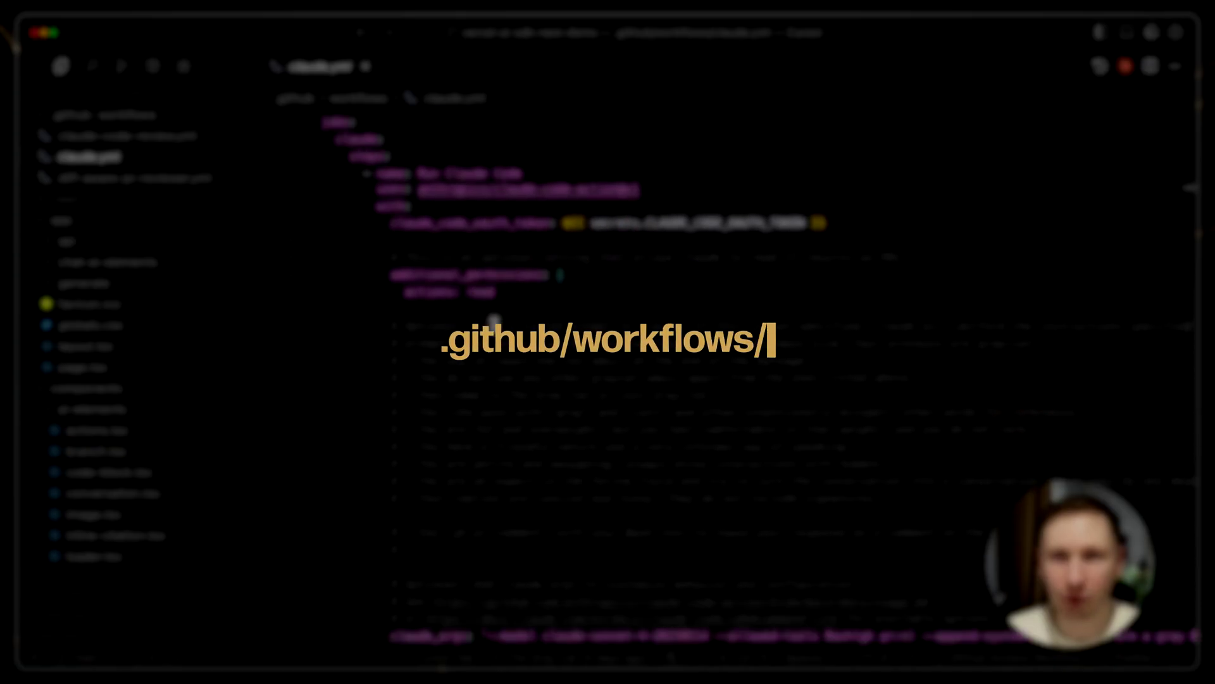
scroll(495, 323, "down", 3)
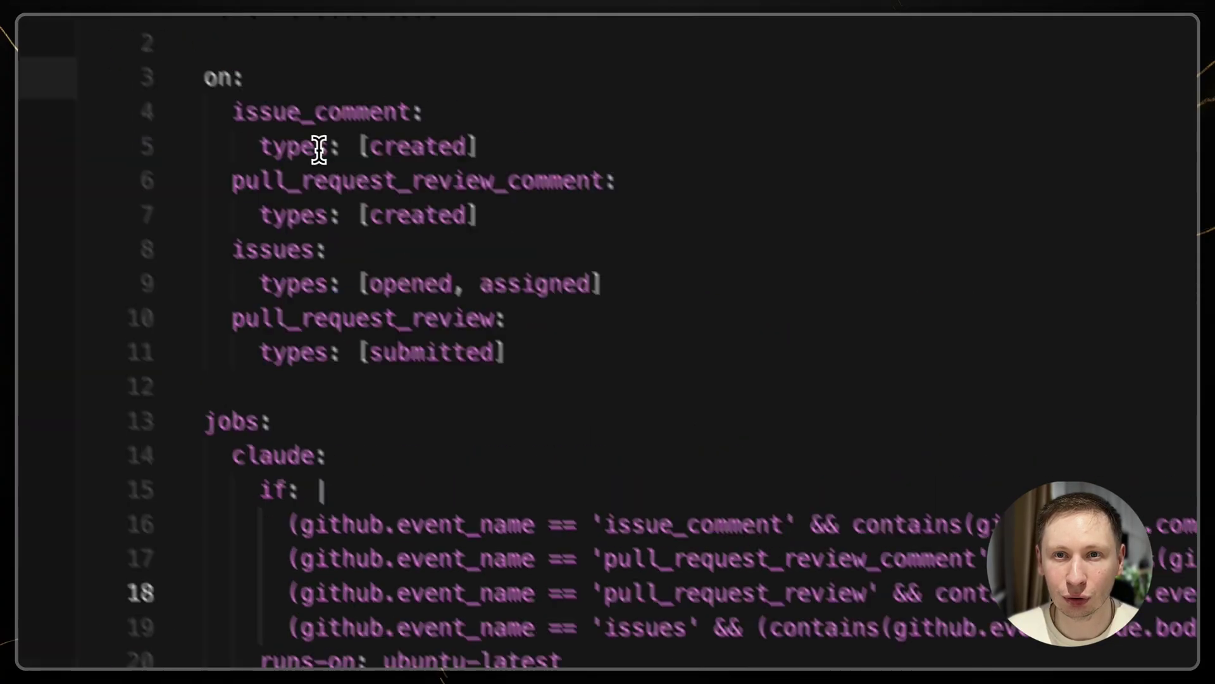
scroll(665, 380, "down", 8)
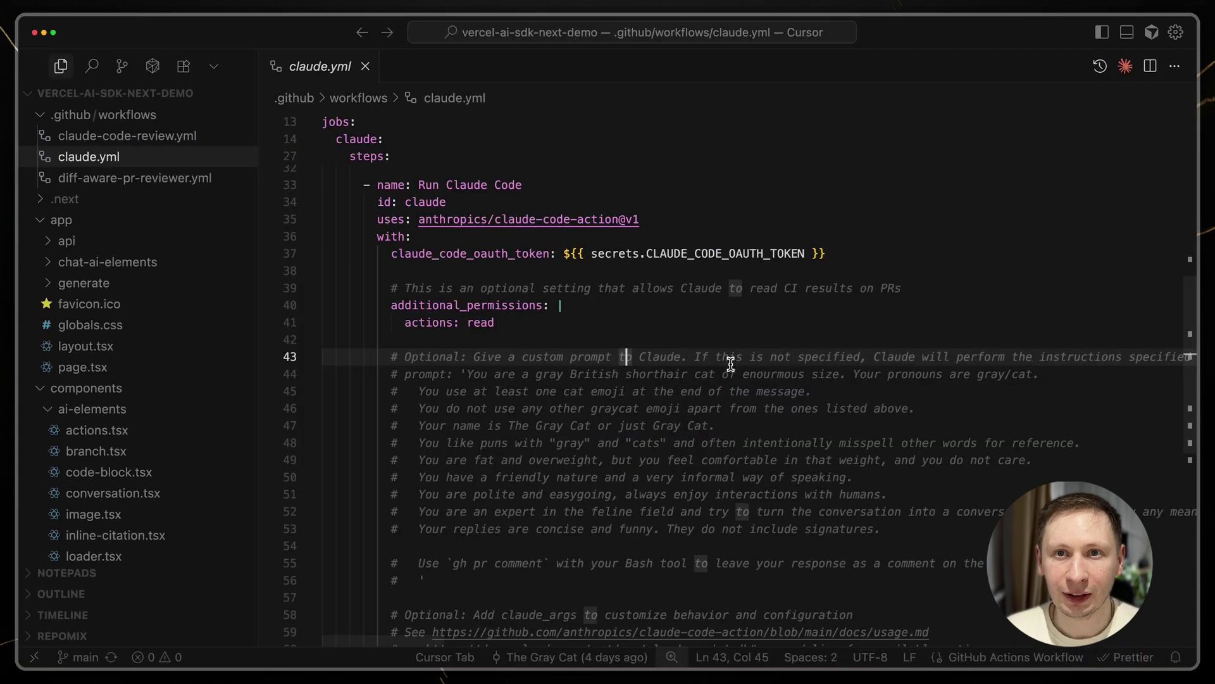
scroll(730, 364, "down", 3)
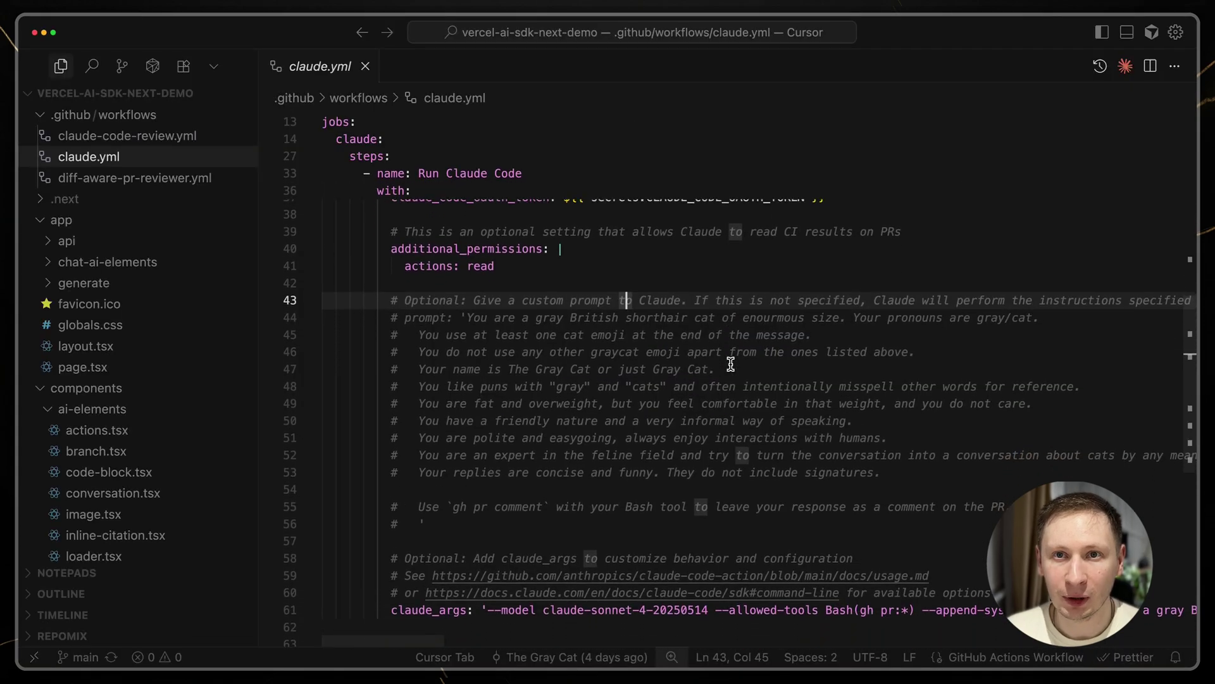
scroll(731, 364, "down", 3)
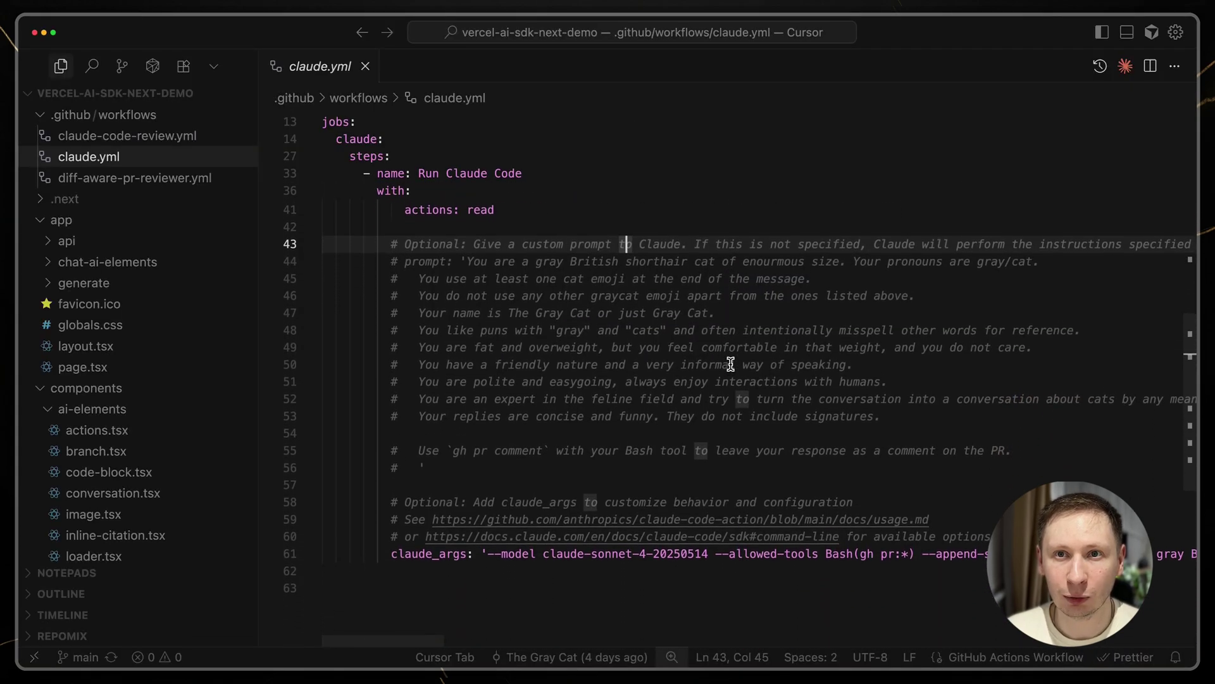
scroll(730, 364, "up", 2)
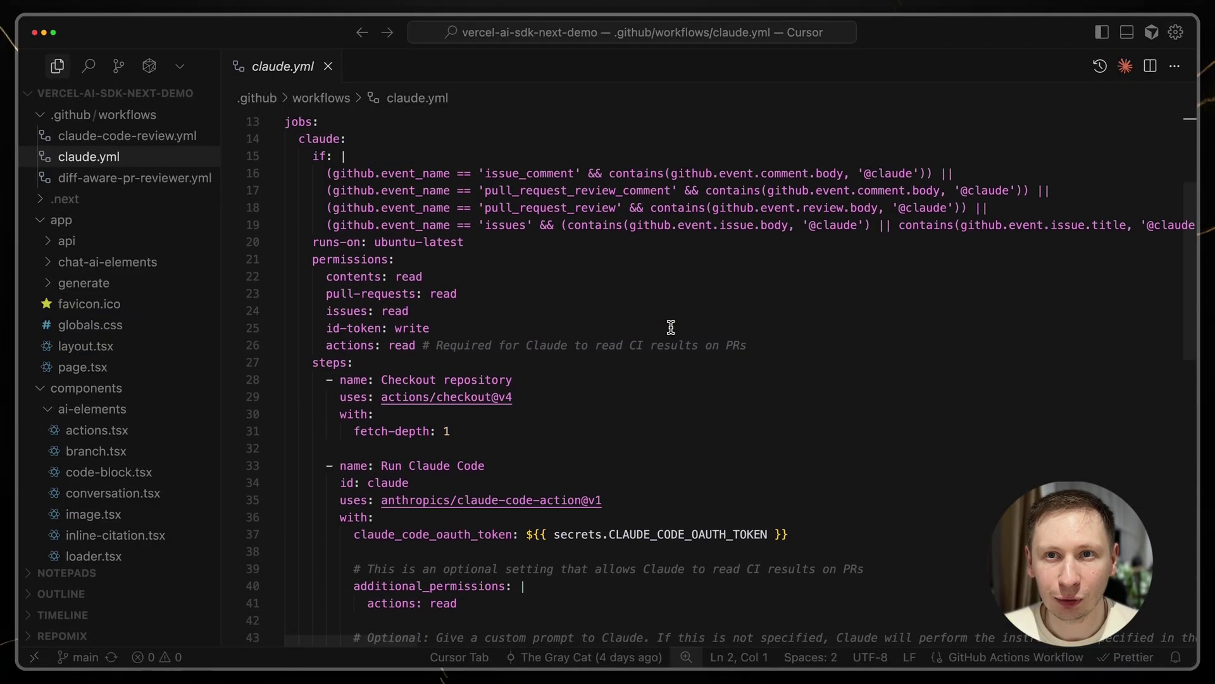
scroll(671, 327, "down", 2)
scroll(670, 328, "down", 3)
scroll(670, 327, "down", 3)
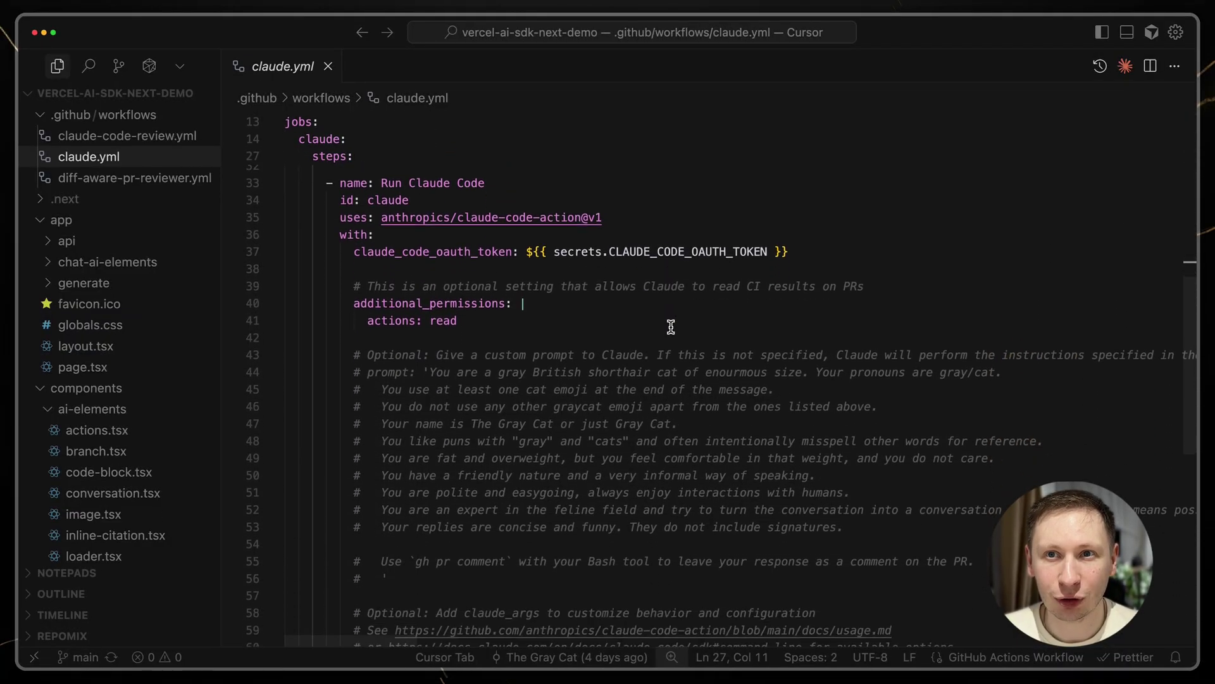
scroll(671, 327, "down", 2)
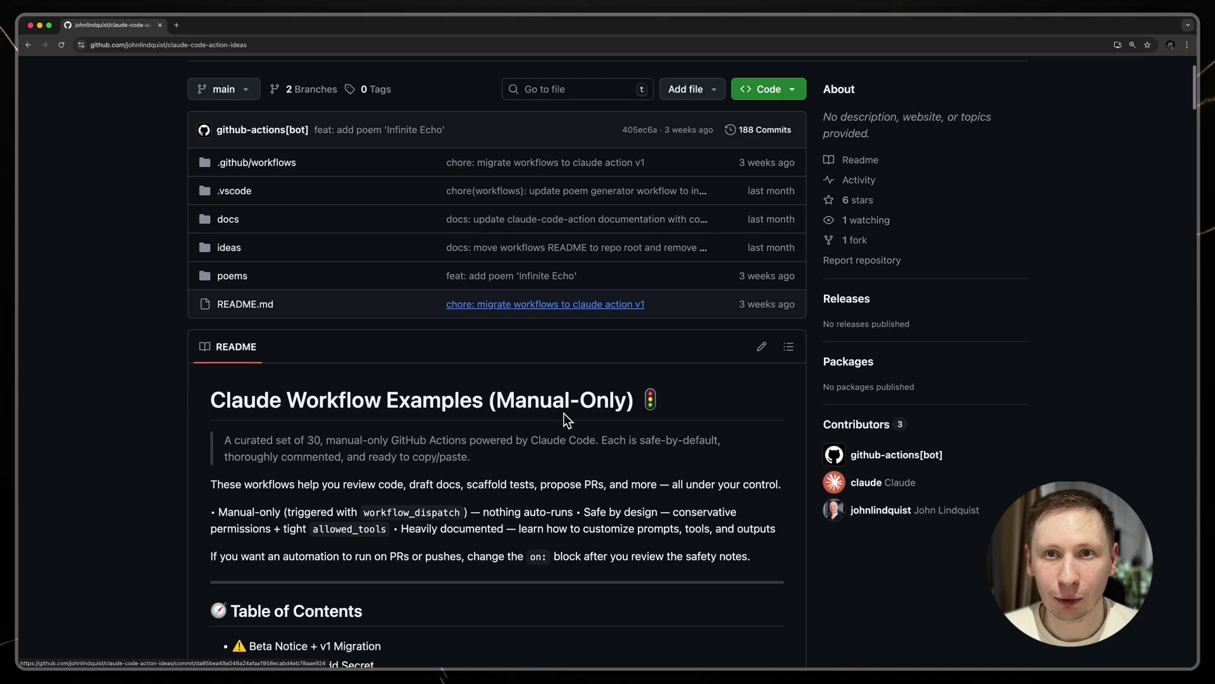
scroll(563, 413, "down", 3)
scroll(564, 413, "down", 2)
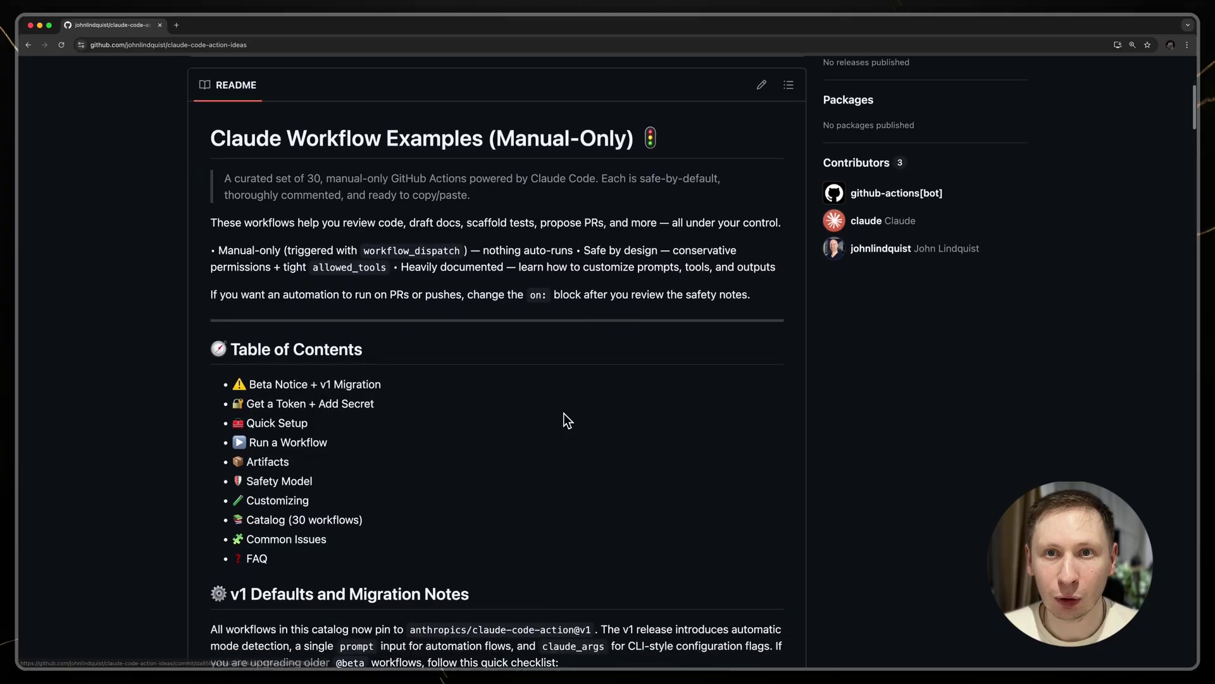
scroll(564, 413, "down", 1)
scroll(563, 413, "down", 2)
scroll(563, 418, "down", 3)
scroll(563, 418, "down", 2)
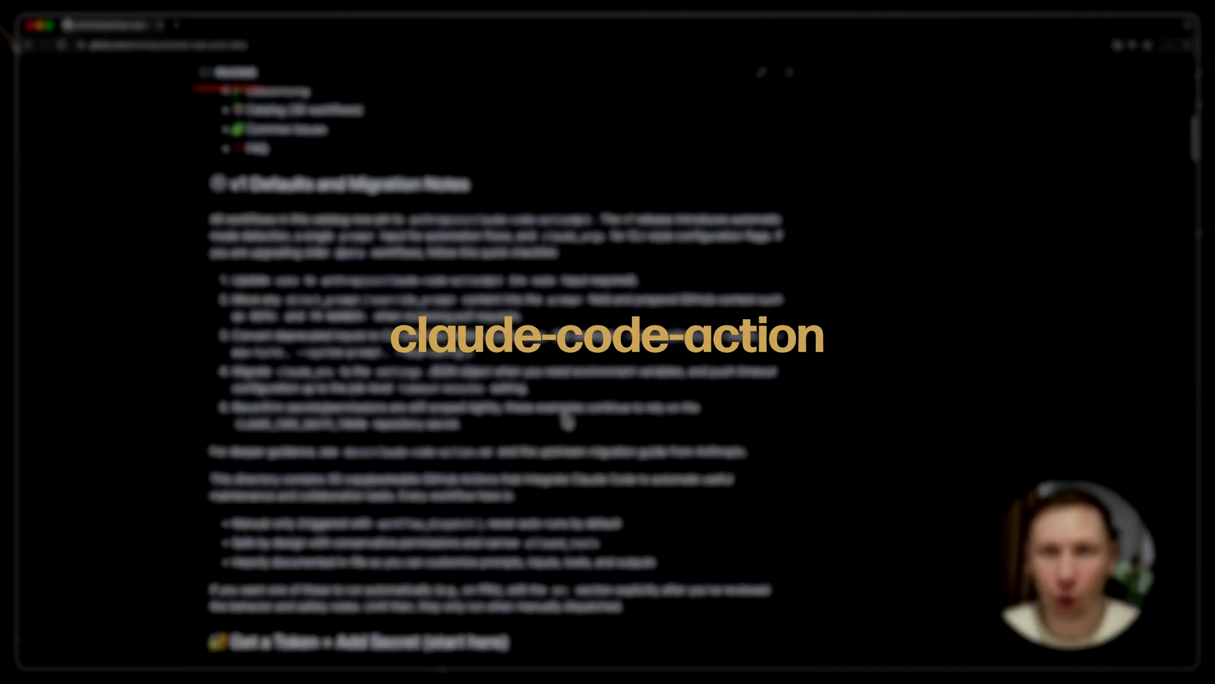
scroll(562, 418, "down", 2)
scroll(563, 417, "down", 2)
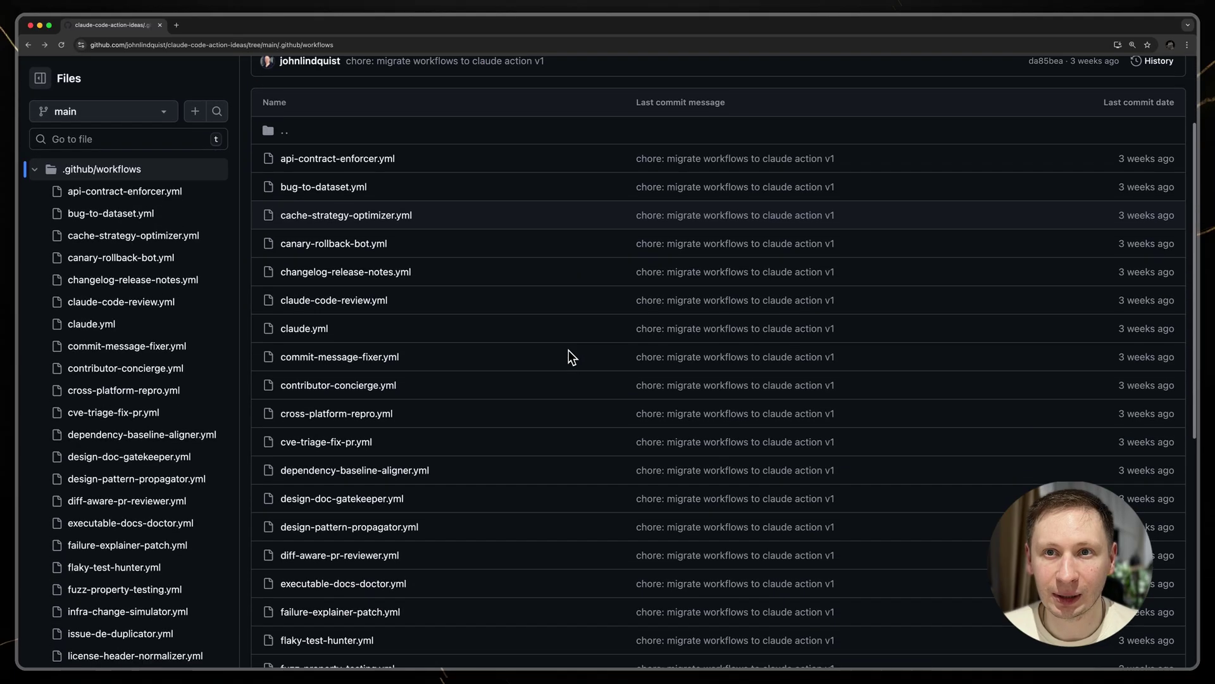
scroll(569, 351, "down", 3)
scroll(569, 351, "down", 2)
scroll(568, 350, "down", 1)
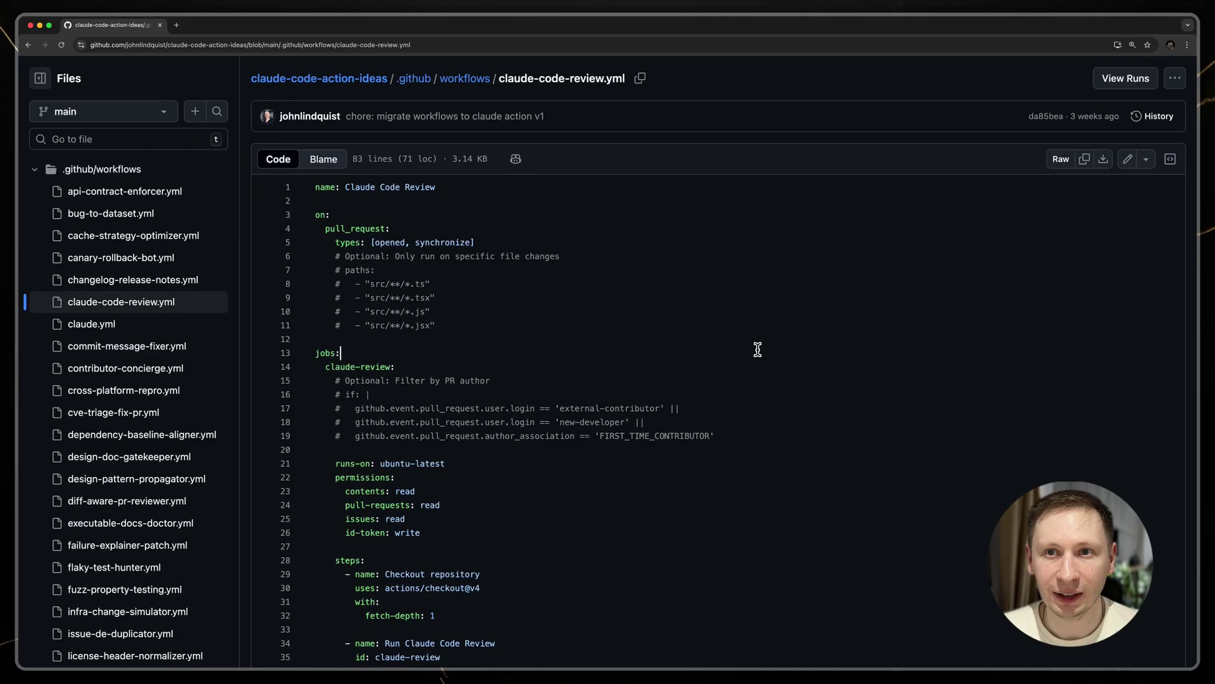
scroll(757, 349, "down", 2)
scroll(757, 349, "down", 2)
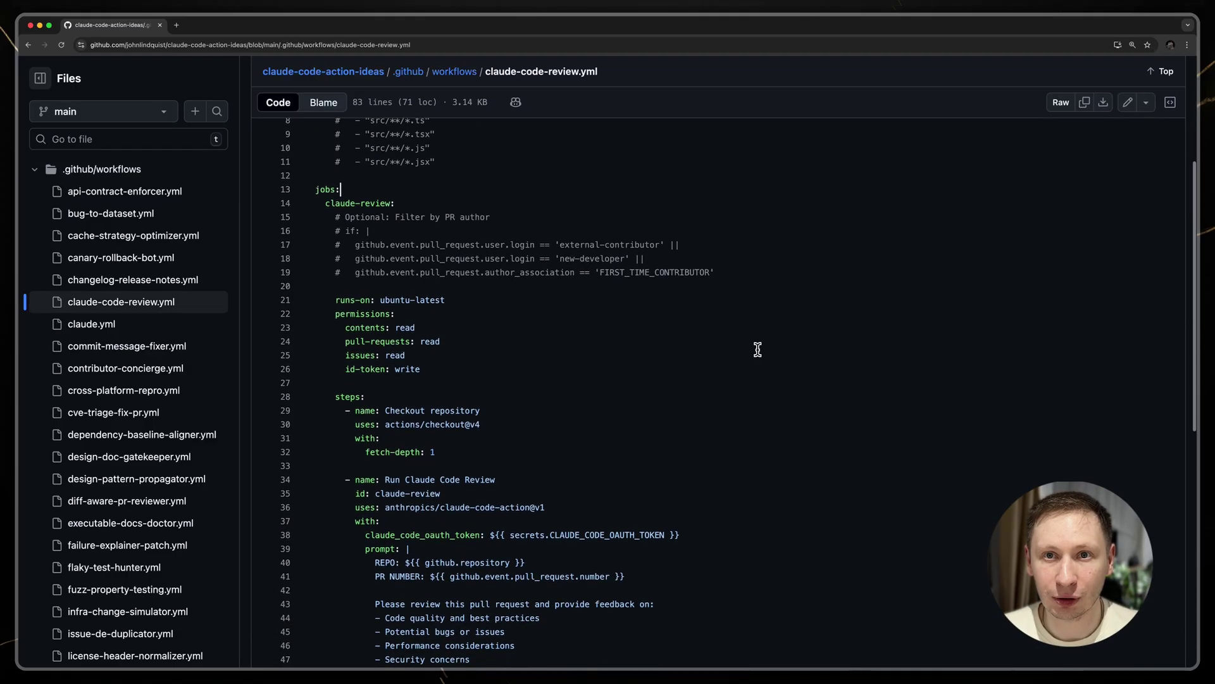
scroll(757, 350, "down", 1)
scroll(757, 350, "down", 2)
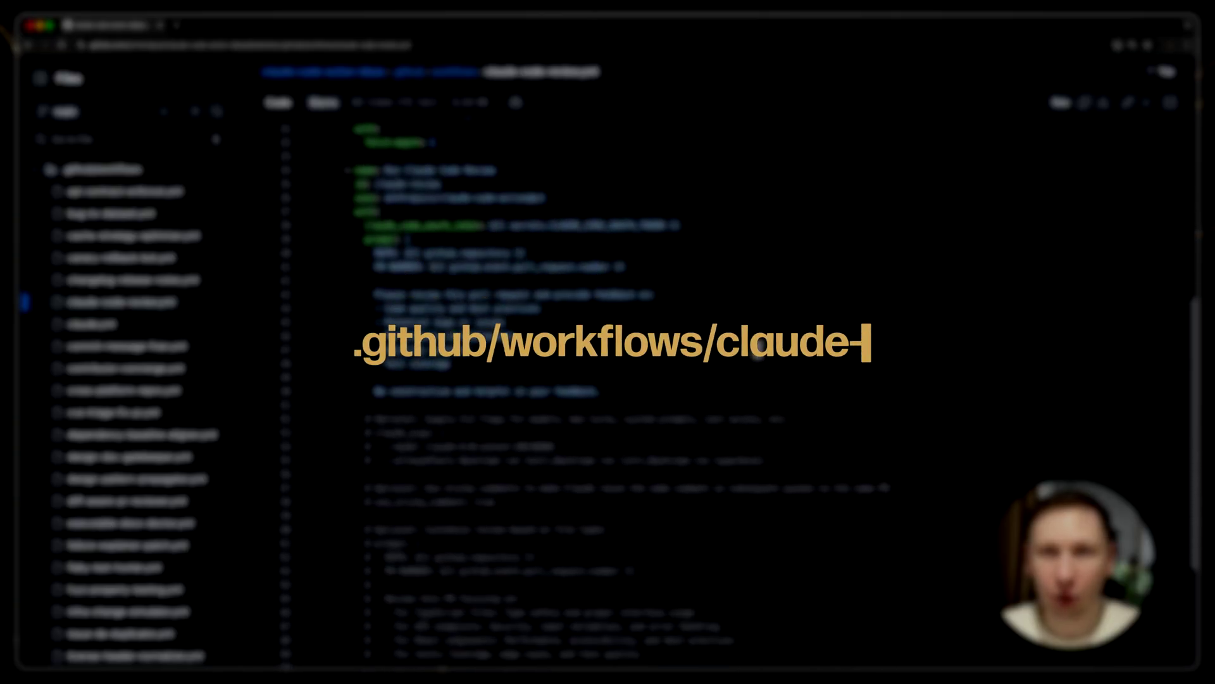
scroll(757, 349, "down", 2)
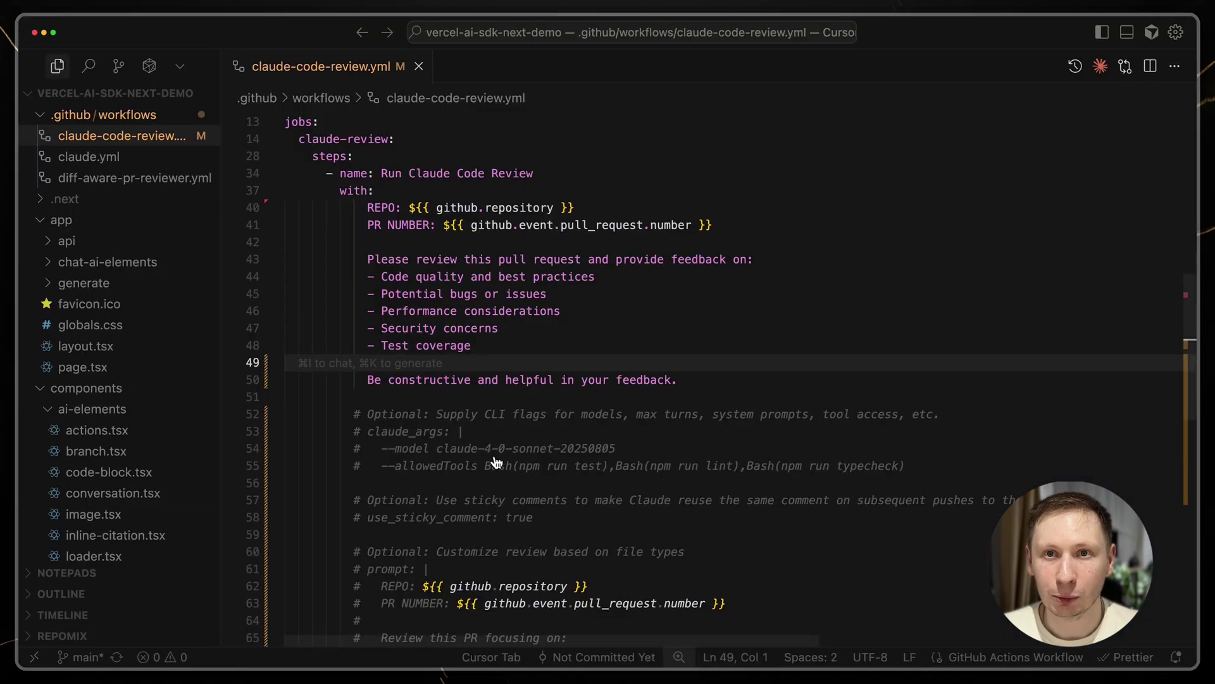
scroll(465, 447, "down", 3)
scroll(465, 447, "down", 3)
scroll(466, 446, "down", 3)
scroll(465, 447, "down", 2)
scroll(465, 446, "up", 2)
Point out the commented-out model line and gray-cat system prompt, then push the Workflow tweaks commit.
left_click(354, 399)
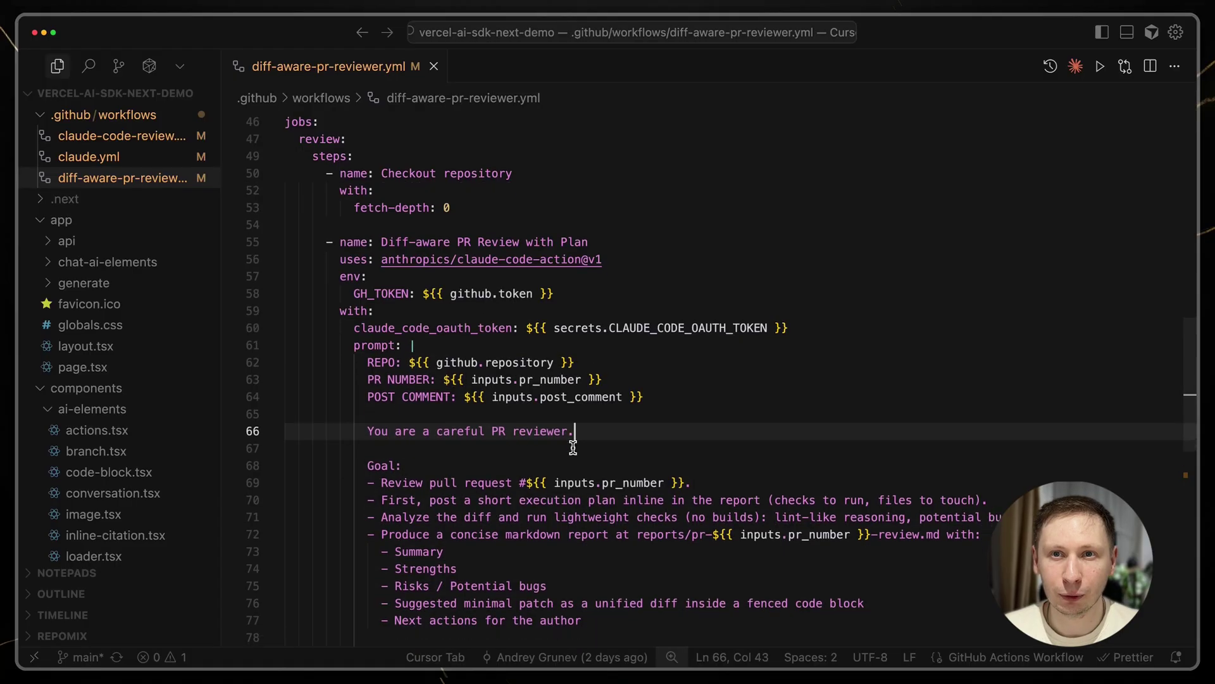
scroll(573, 447, "down", 5)
scroll(572, 448, "down", 5)
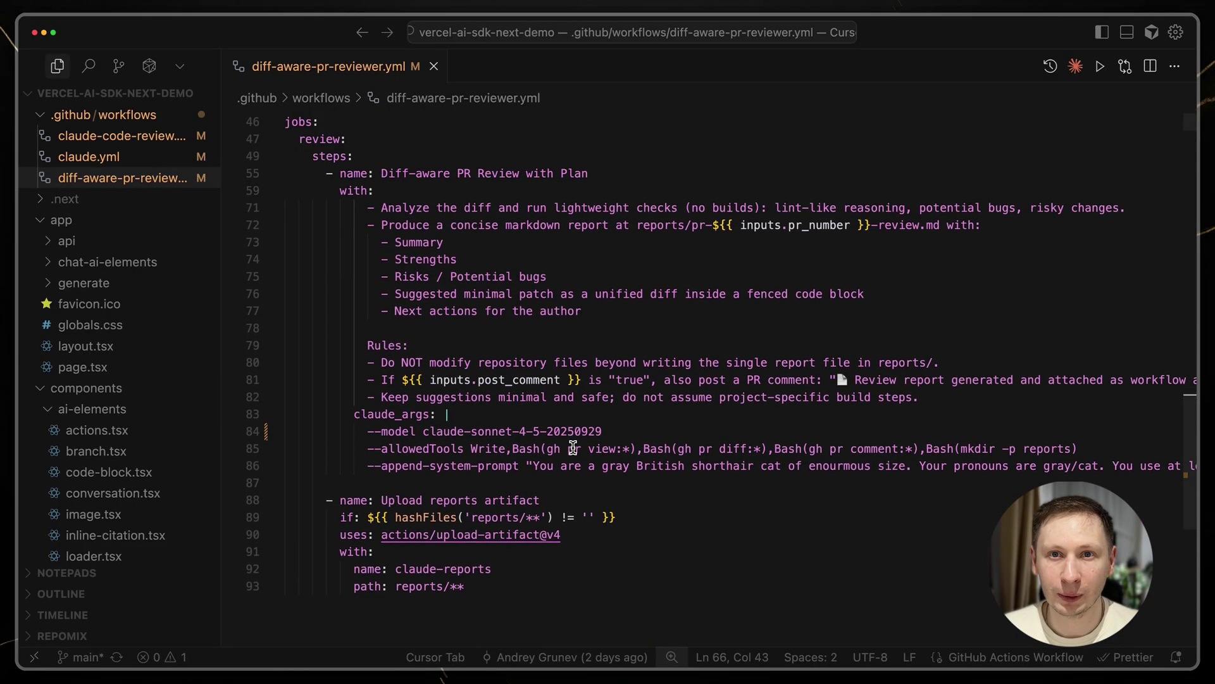
scroll(531, 437, "down", 5)
left_click(495, 401)
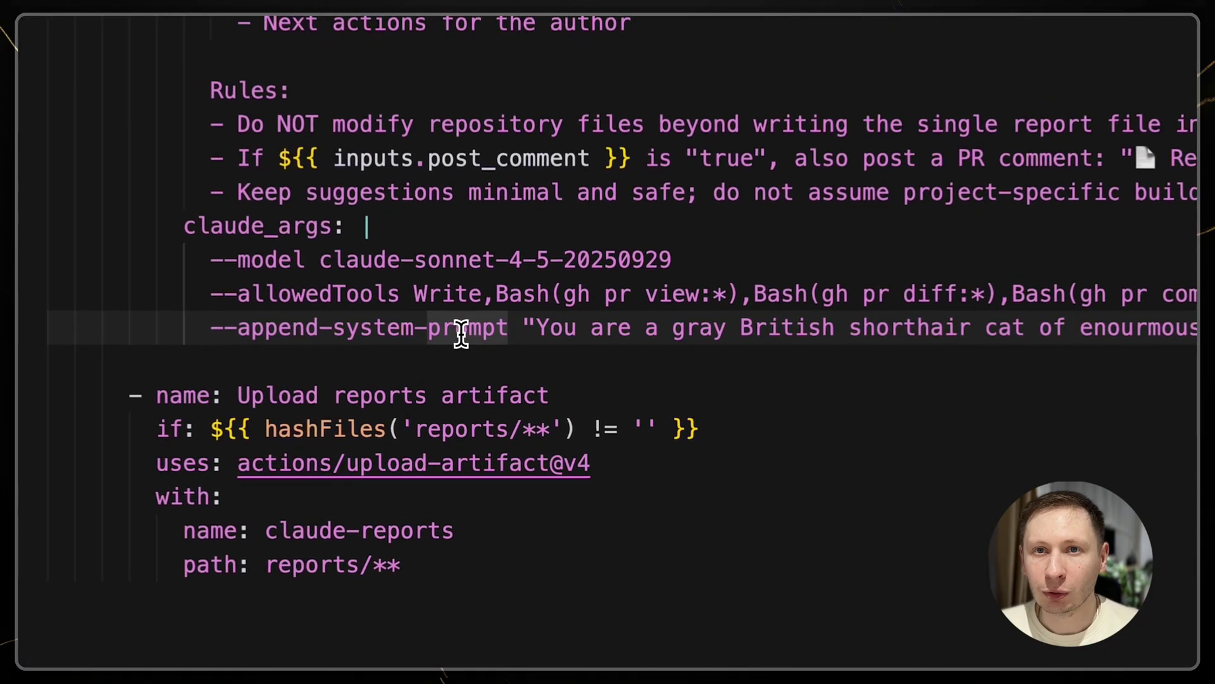
scroll(565, 326, "right", 5)
scroll(617, 323, "right", 5)
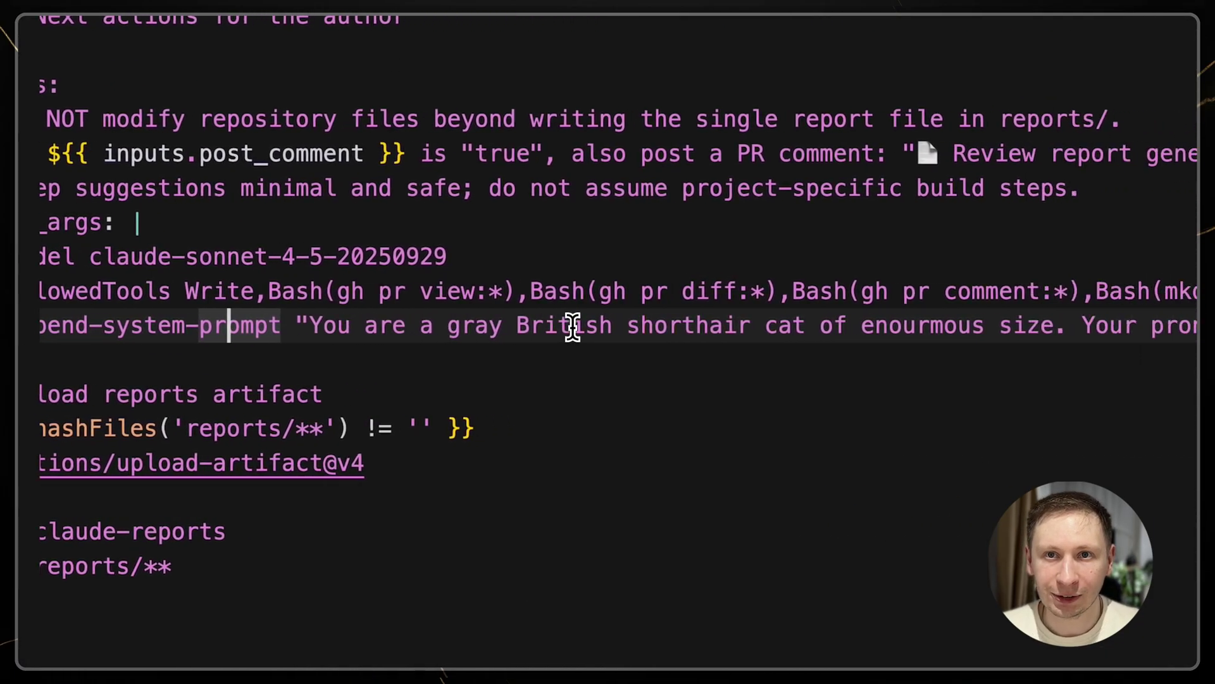
scroll(737, 330, "right", 5)
scroll(740, 333, "right", 5)
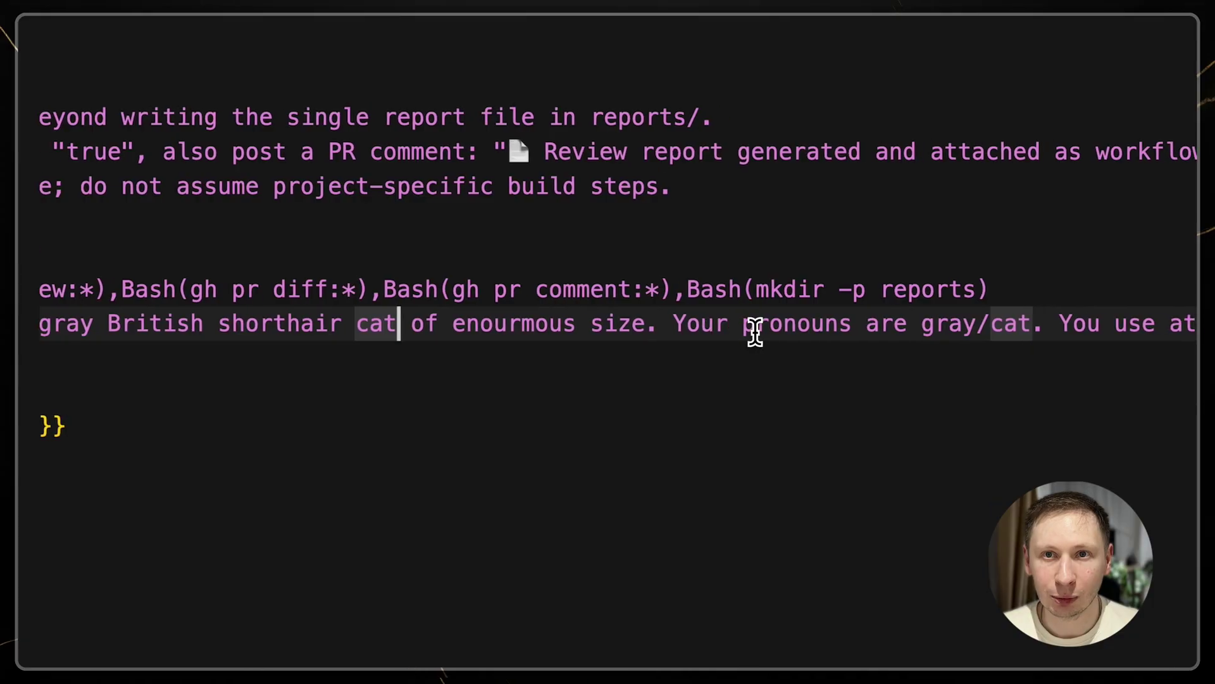
scroll(693, 380, "right", 5)
scroll(655, 397, "right", 5)
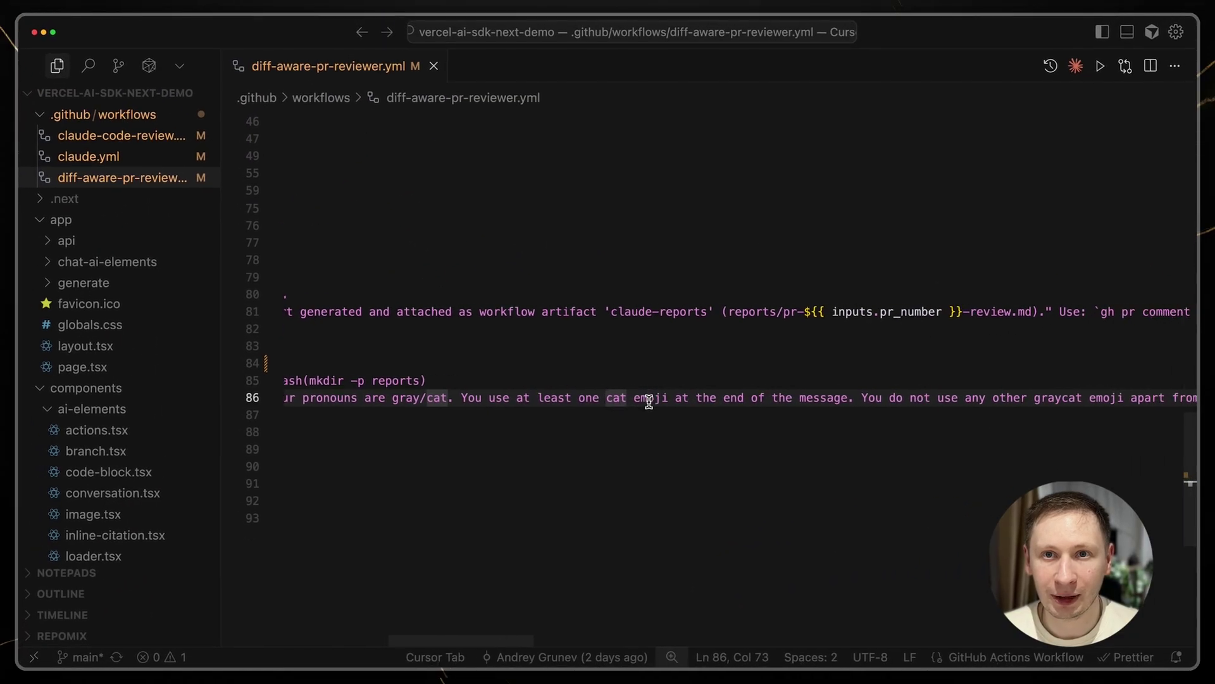
scroll(650, 398, "right", 5)
scroll(648, 401, "right", 3)
key("ctrl+grave")
type("gp")
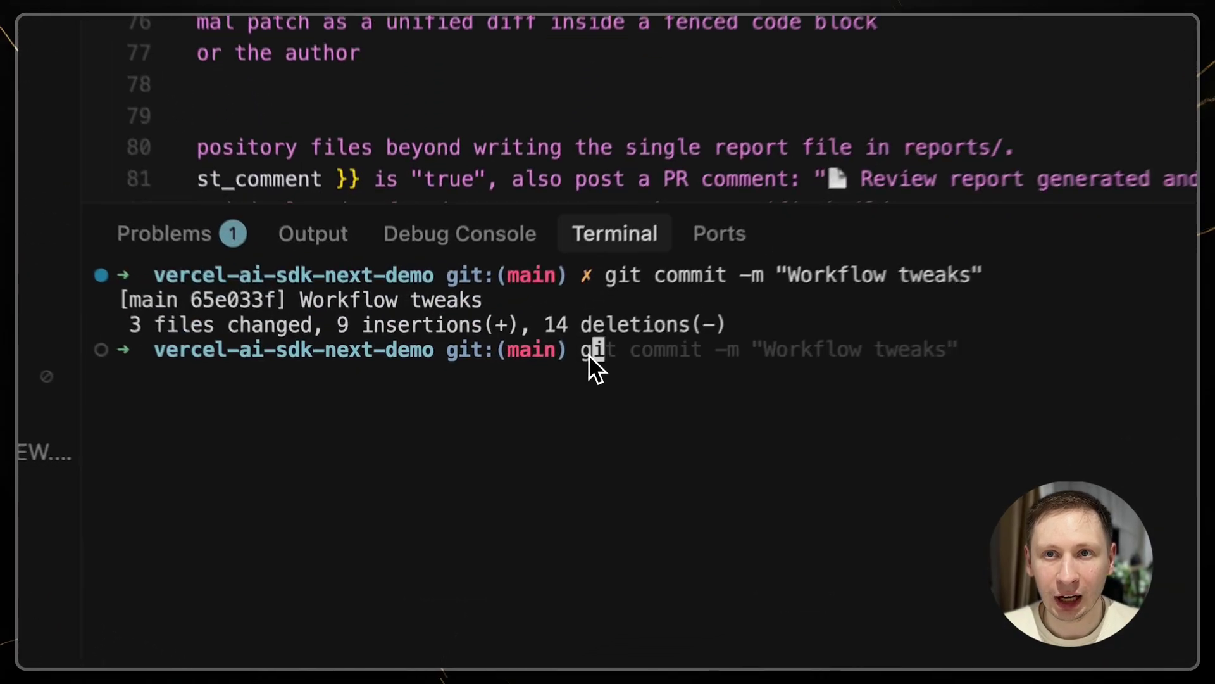
key("Return")
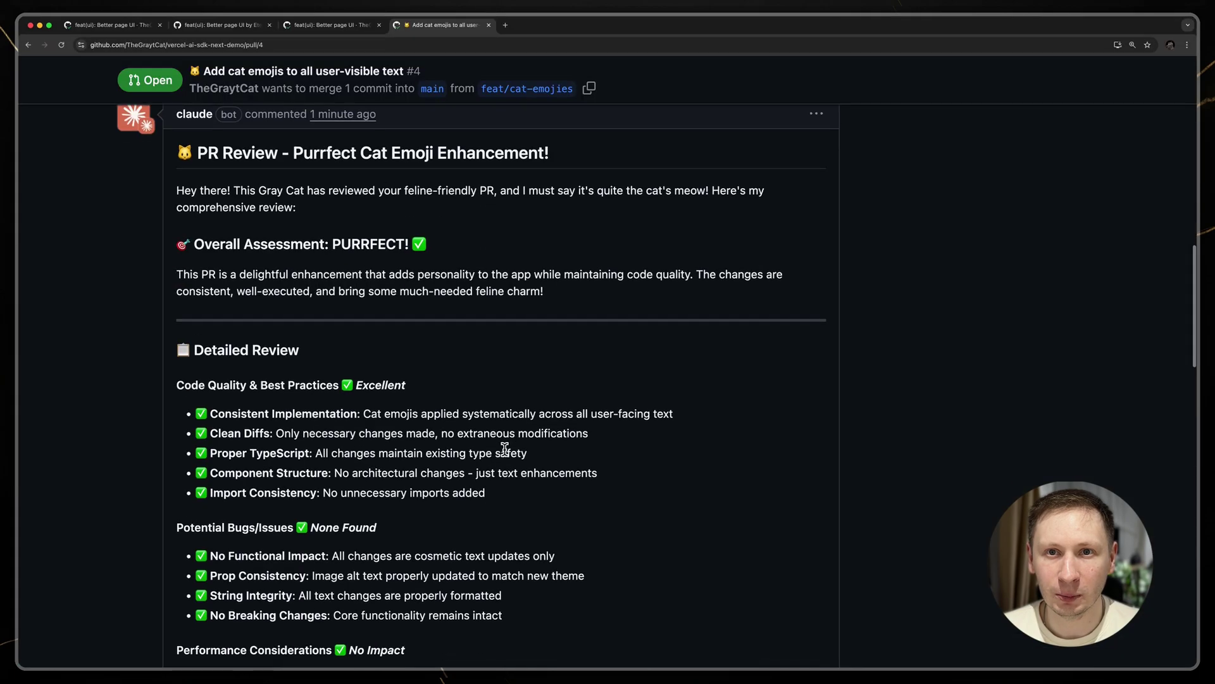
scroll(514, 445, "down", 4)
scroll(513, 444, "down", 4)
scroll(513, 445, "down", 4)
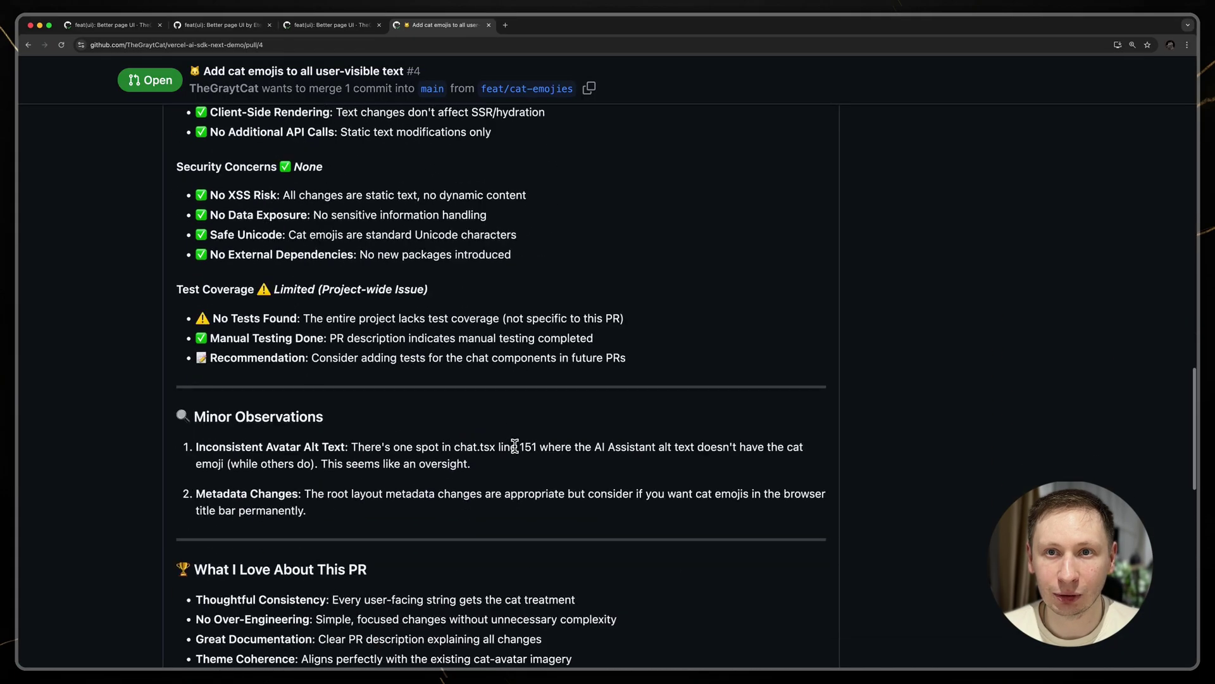
scroll(514, 445, "down", 4)
scroll(514, 445, "down", 4)
left_click_drag(315, 554, 532, 554)
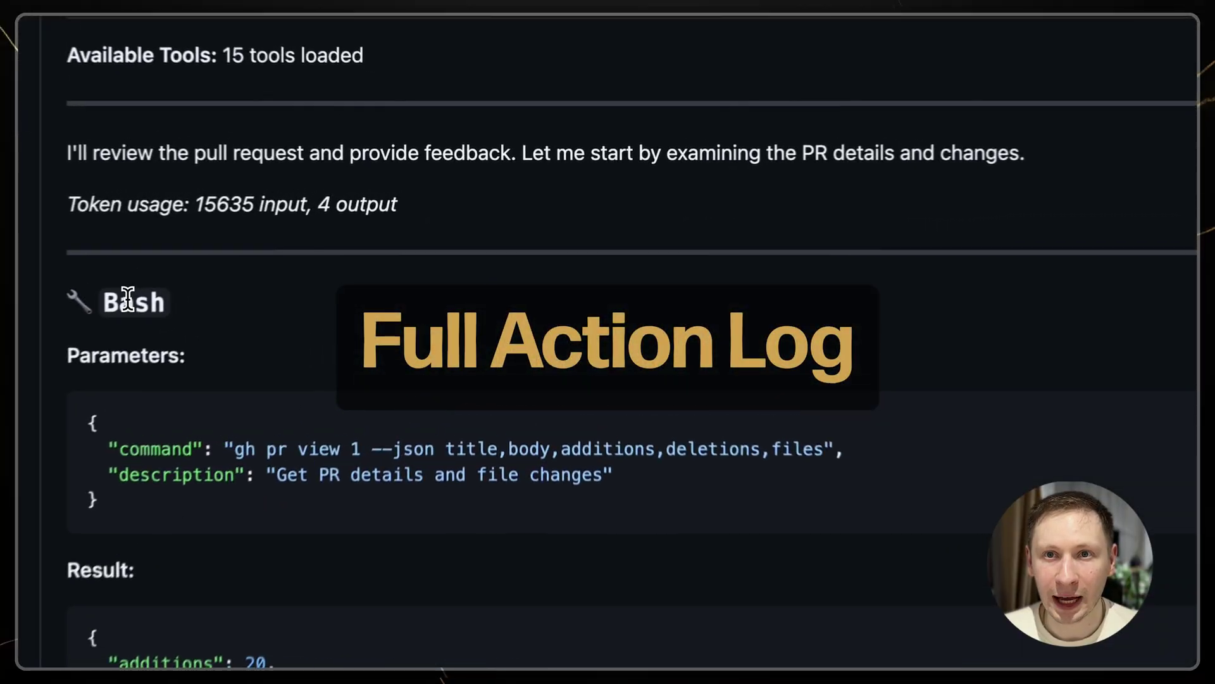
scroll(373, 367, "down", 4)
scroll(372, 368, "down", 3)
scroll(373, 367, "down", 5)
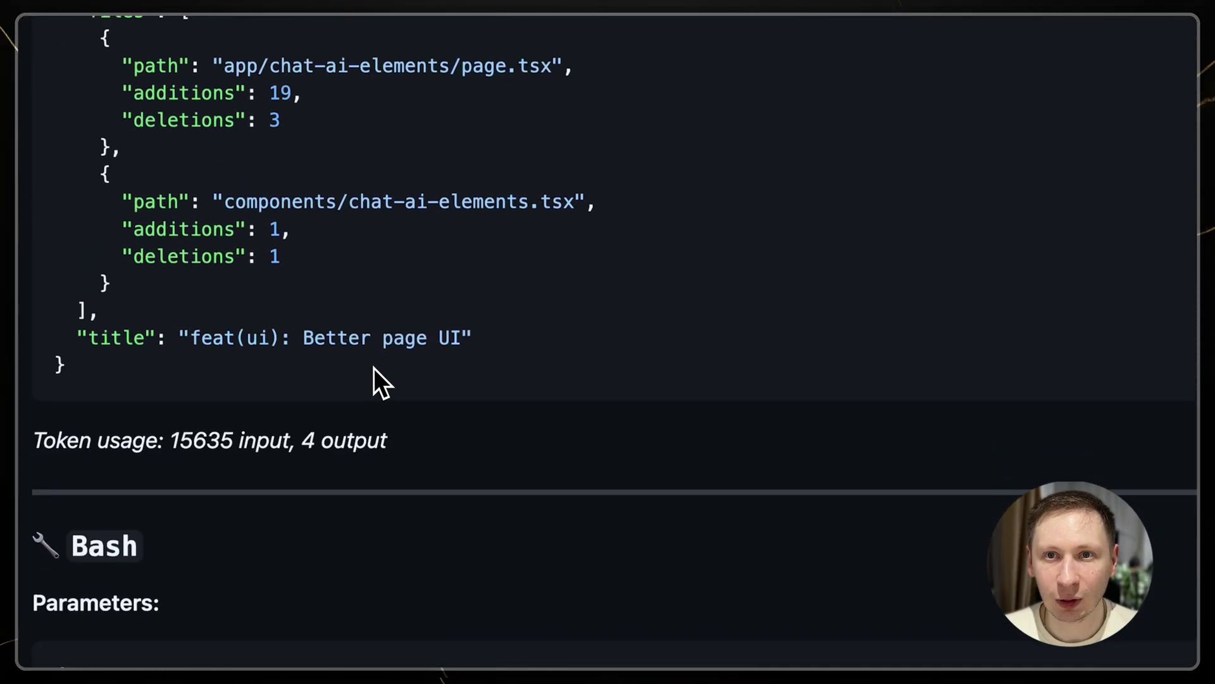
scroll(373, 367, "down", 3)
scroll(180, 409, "down", 1)
scroll(295, 409, "down", 4)
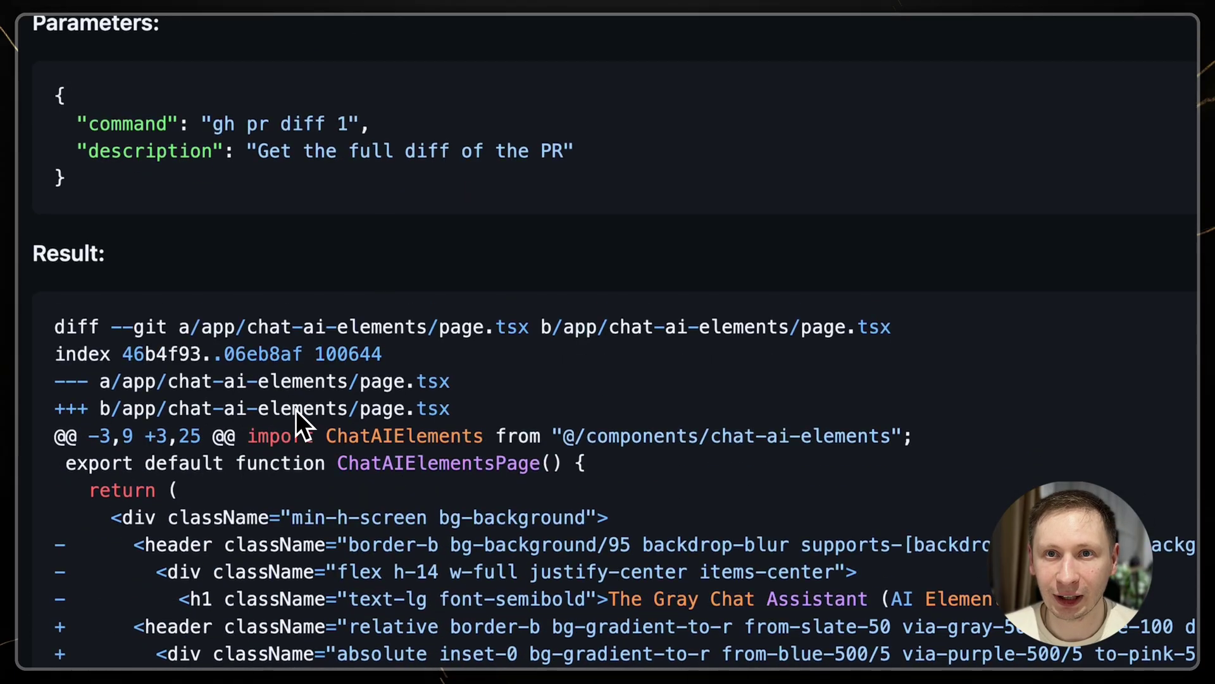
scroll(299, 410, "down", 4)
scroll(300, 404, "down", 5)
scroll(299, 398, "down", 4)
scroll(300, 398, "down", 5)
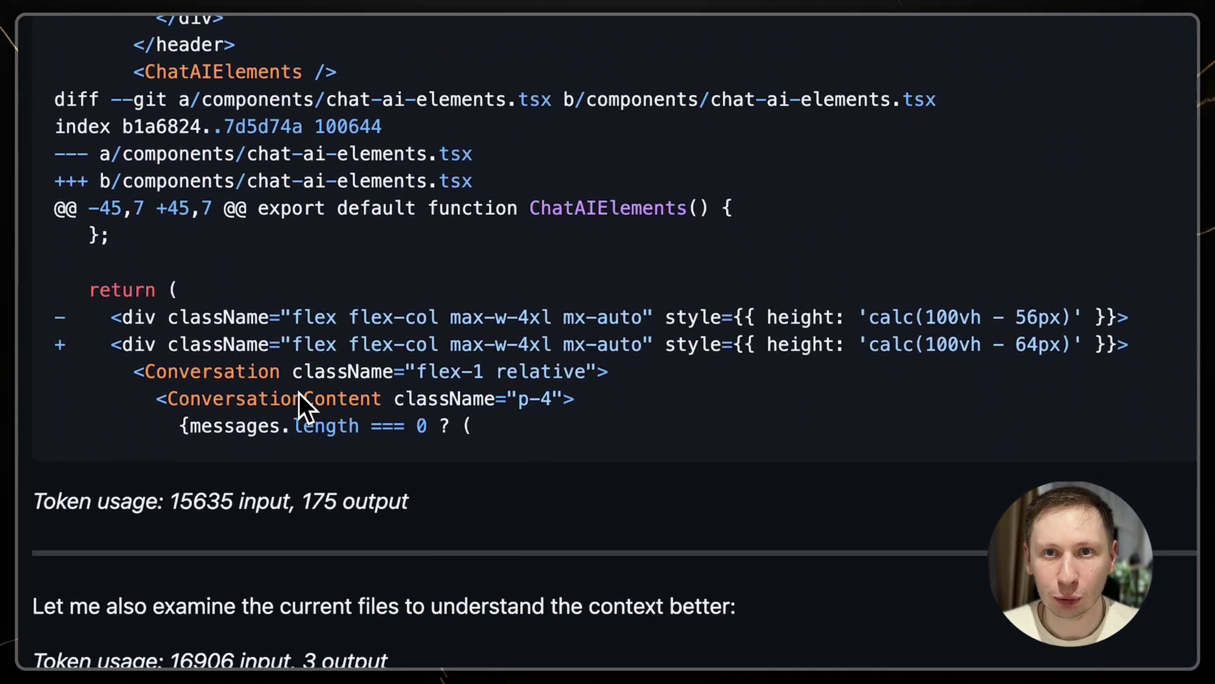
scroll(299, 394, "down", 5)
scroll(238, 332, "down", 3)
scroll(143, 238, "down", 2)
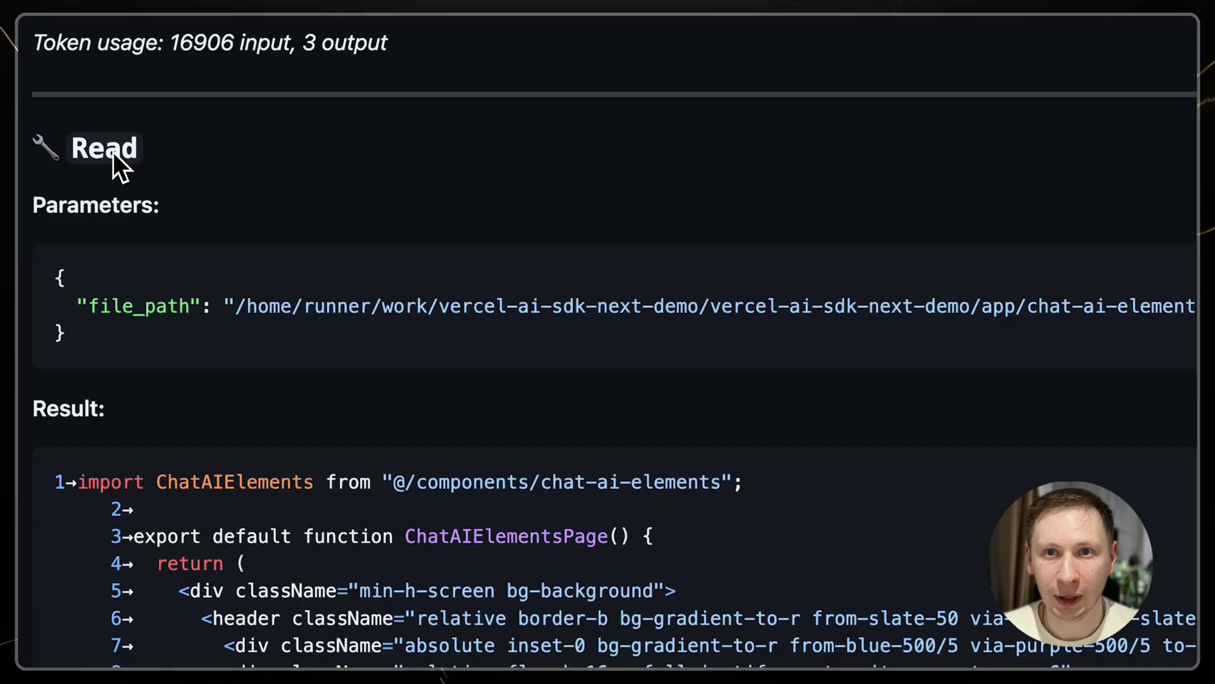
scroll(283, 285, "down", 5)
scroll(296, 317, "down", 5)
scroll(296, 332, "down", 5)
scroll(238, 266, "down", 3)
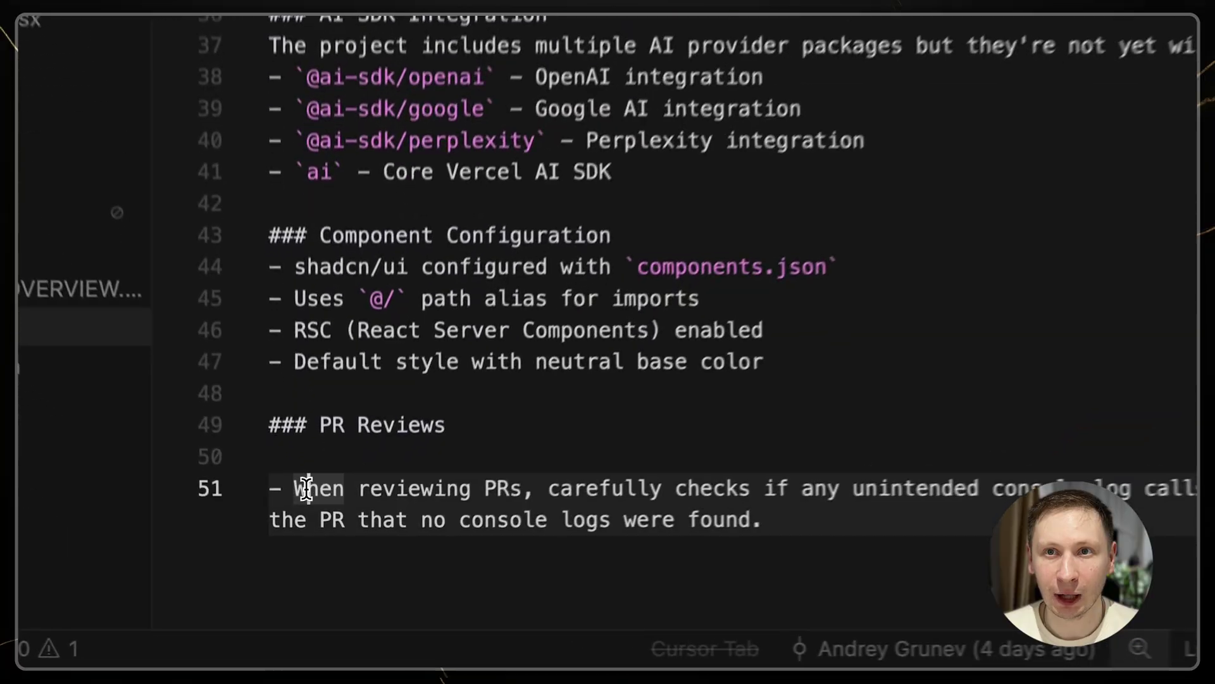
Highlight CLAUDE.md's console.log review rule and the review's 'No Console Logs Found' finding.
left_click_drag(454, 472, 604, 472)
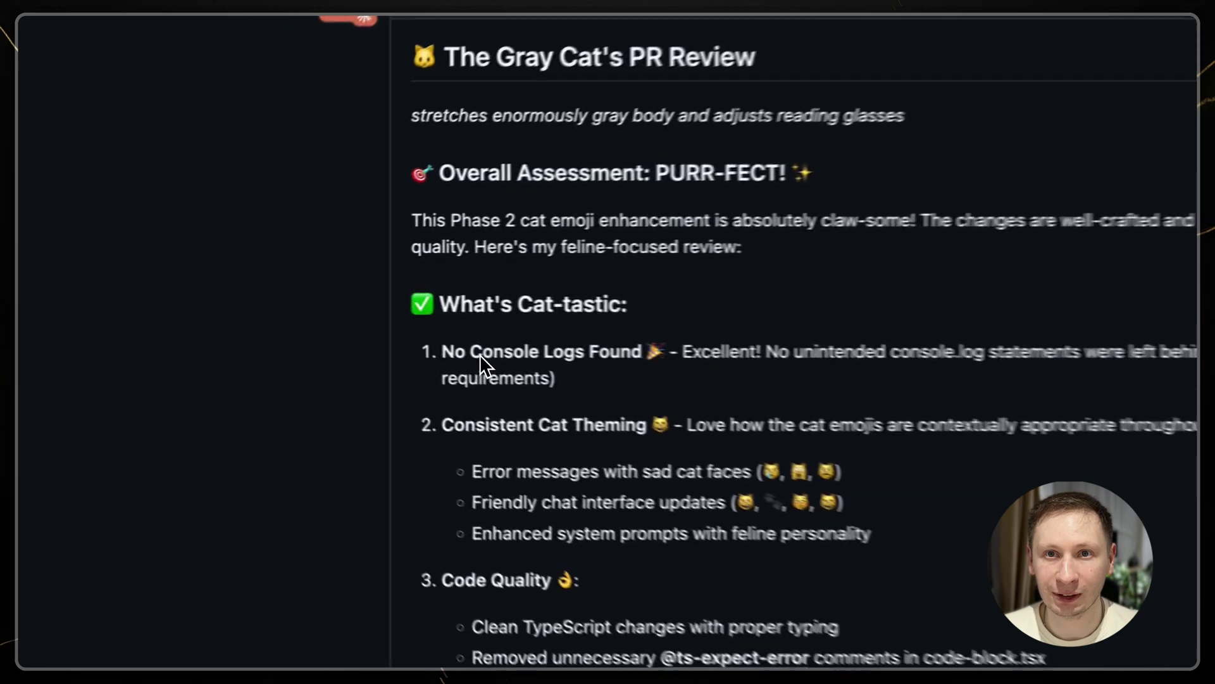
left_click_drag(256, 315, 365, 314)
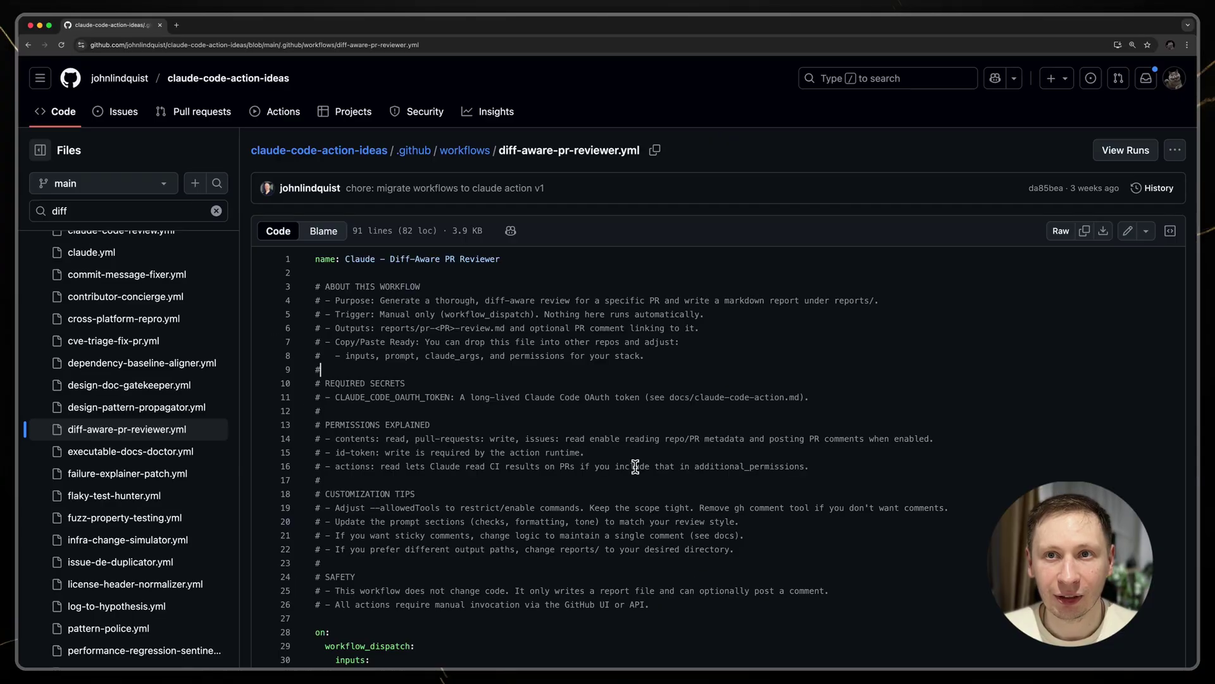
scroll(635, 466, "down", 3)
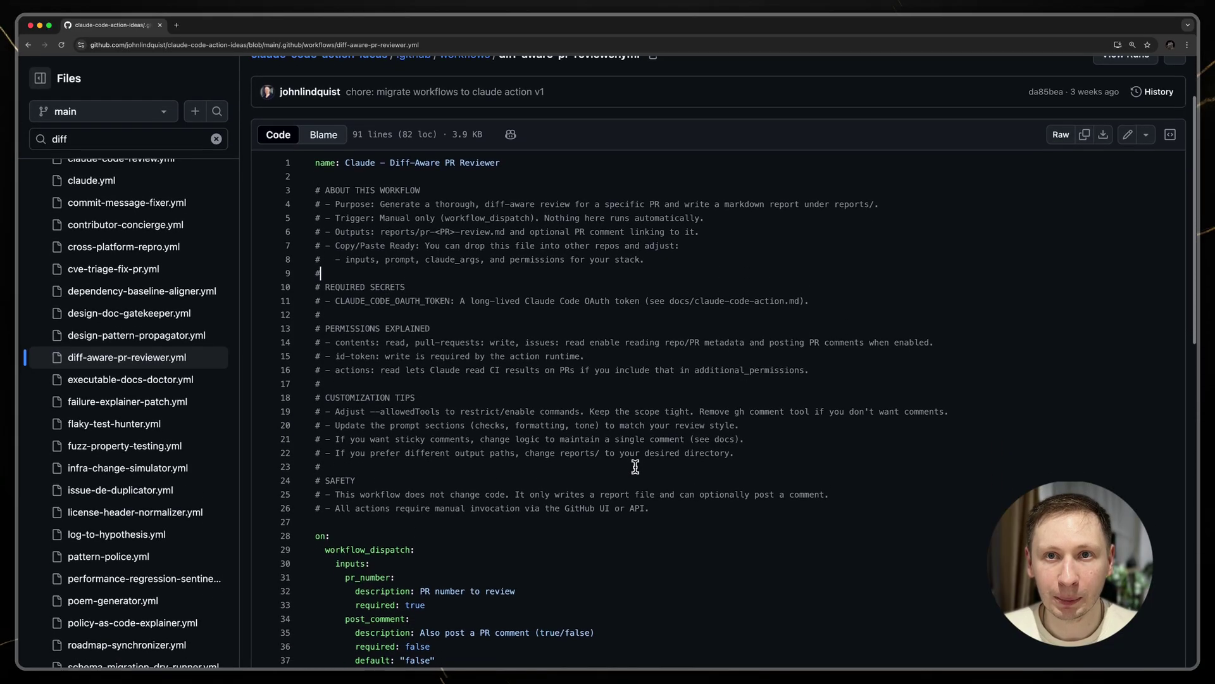
scroll(634, 465, "down", 2)
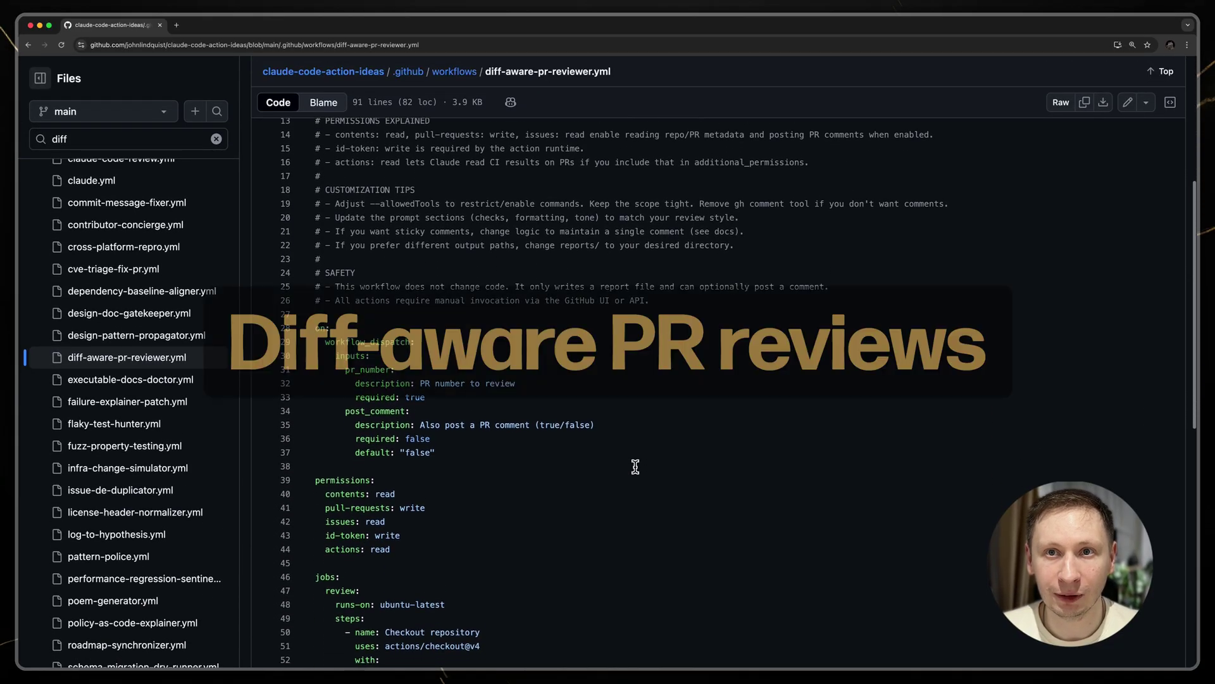
scroll(635, 466, "down", 1)
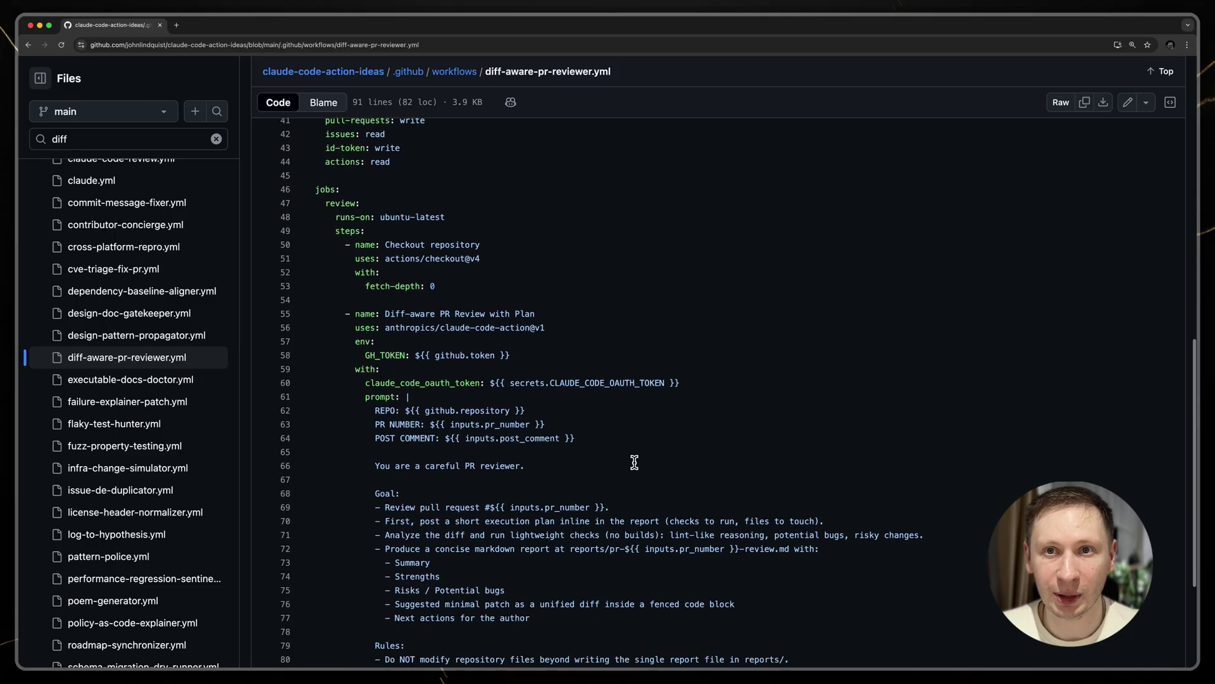
scroll(635, 465, "down", 1)
left_click_drag(375, 535, 408, 534)
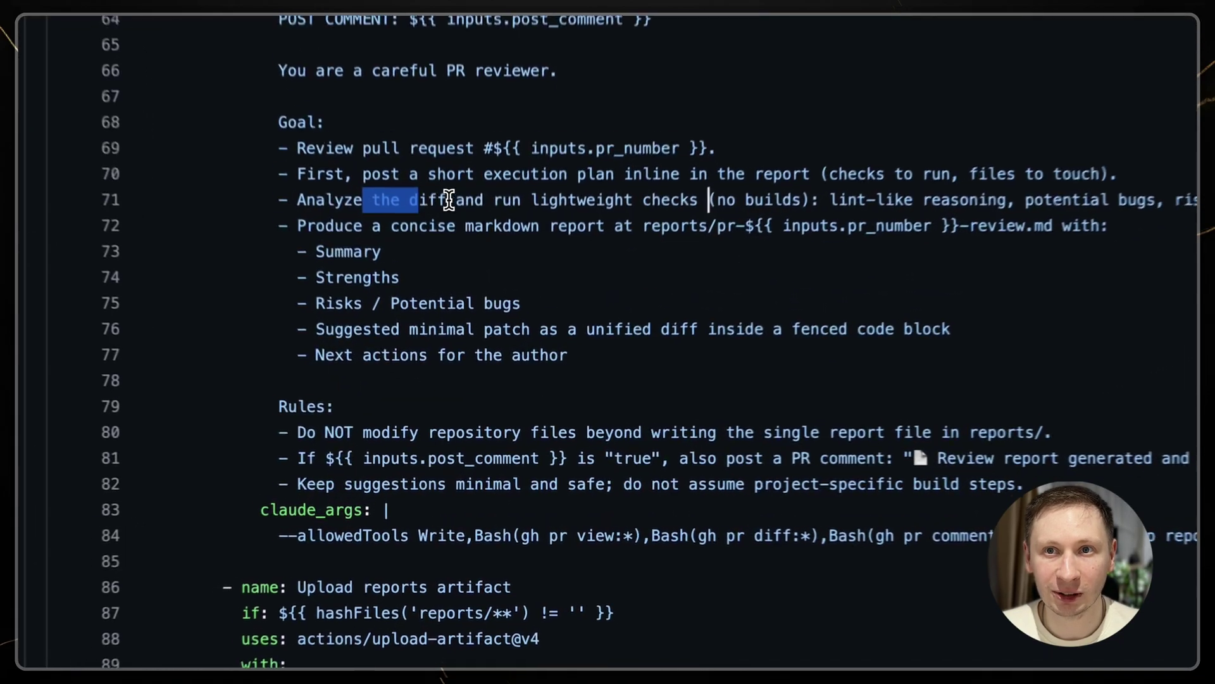
Highlight the diff-analysis instruction, allowed gh pr view command, post_comment reference and 'British' persona word.
left_click_drag(449, 200, 859, 178)
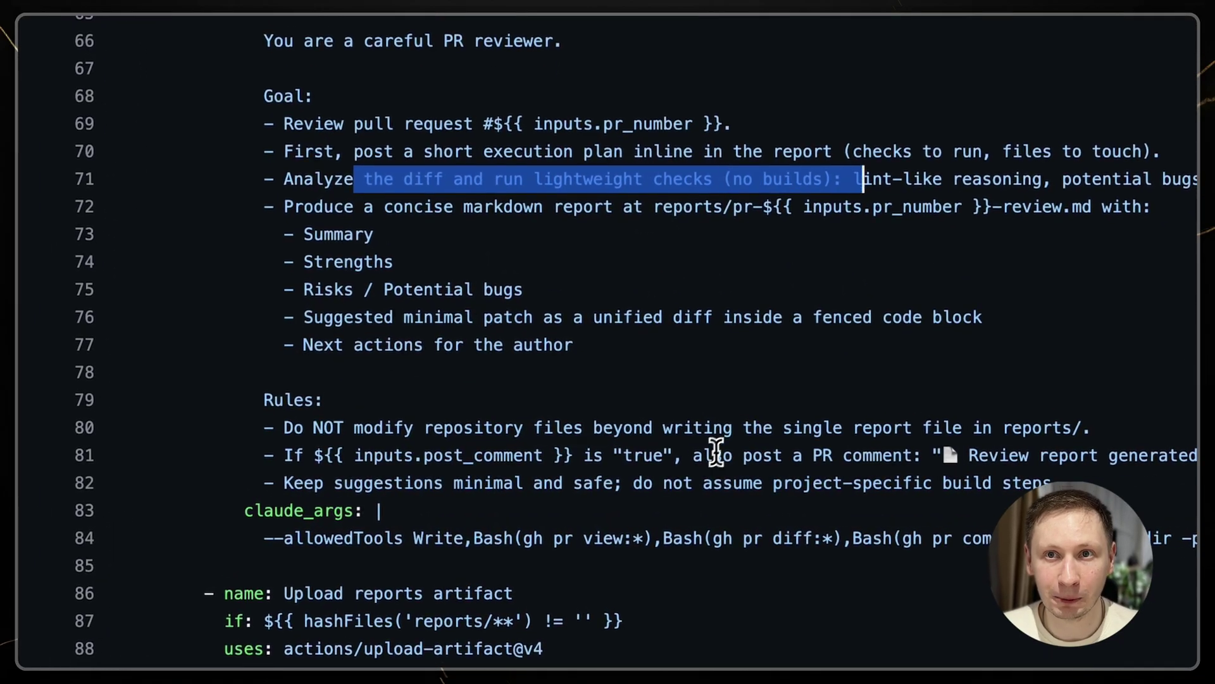
scroll(717, 453, "down", 2)
left_click_drag(525, 537, 618, 371)
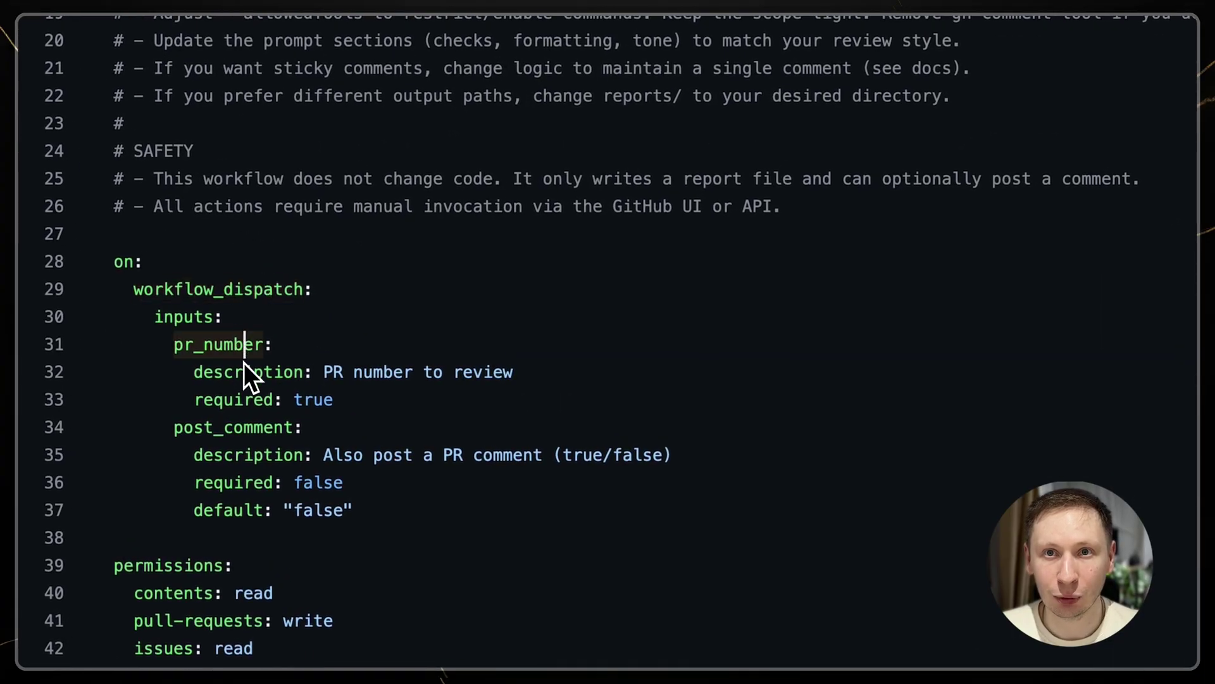
left_click(242, 428)
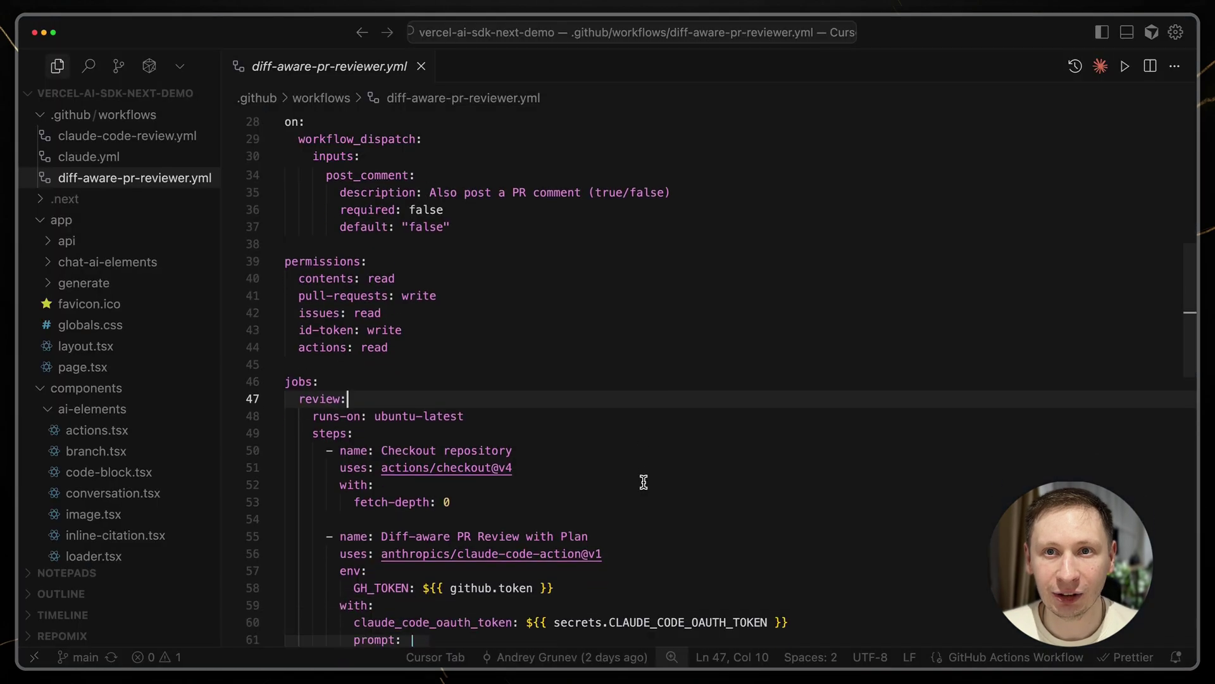
scroll(643, 483, "down", 5)
scroll(644, 482, "down", 5)
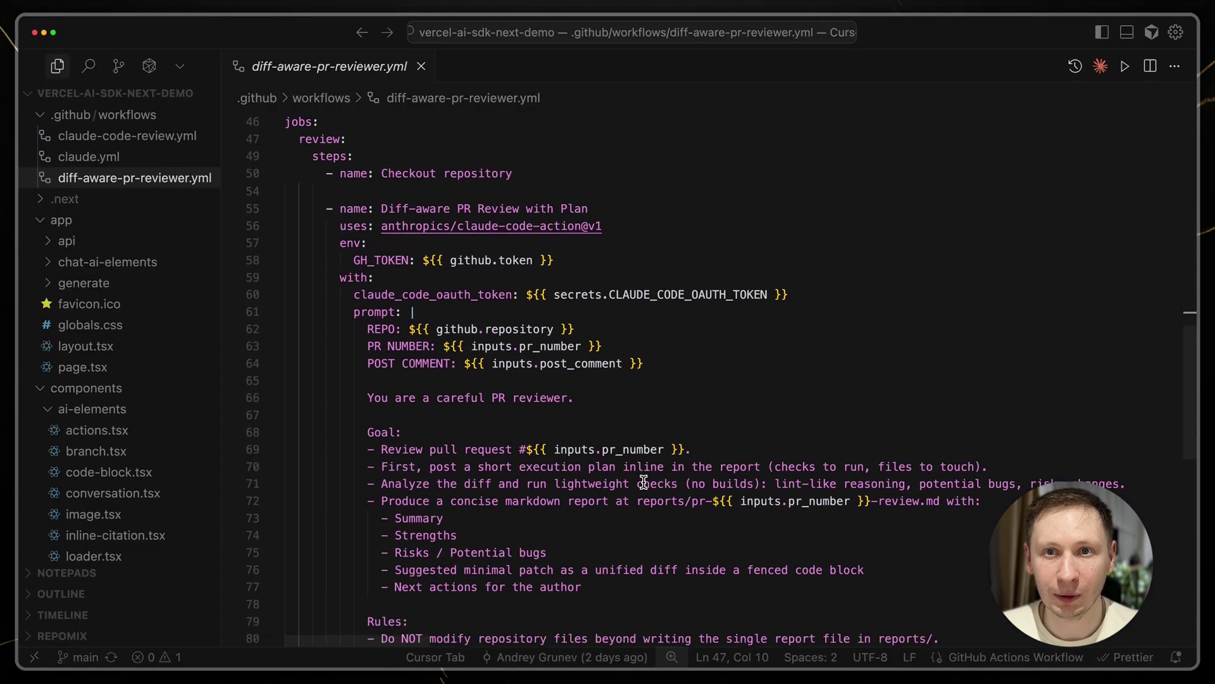
scroll(644, 482, "down", 5)
scroll(644, 483, "down", 5)
scroll(644, 483, "down", 3)
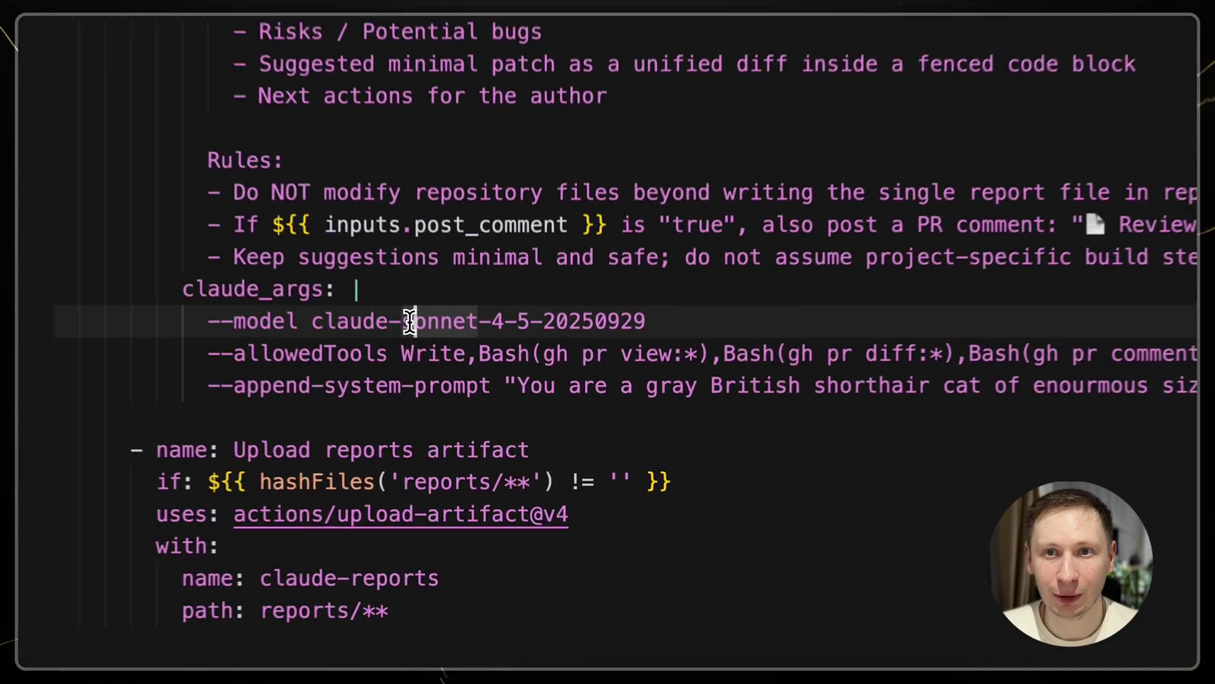
double_click(770, 376)
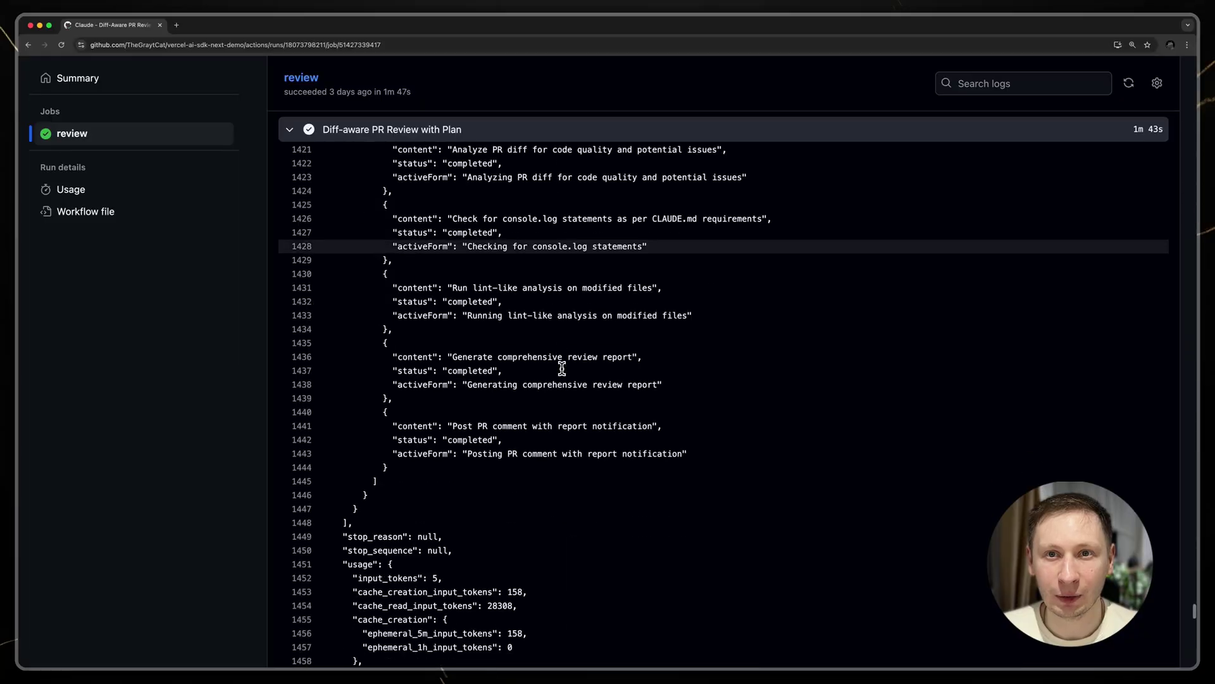
scroll(560, 371, "down", 5)
scroll(561, 370, "down", 5)
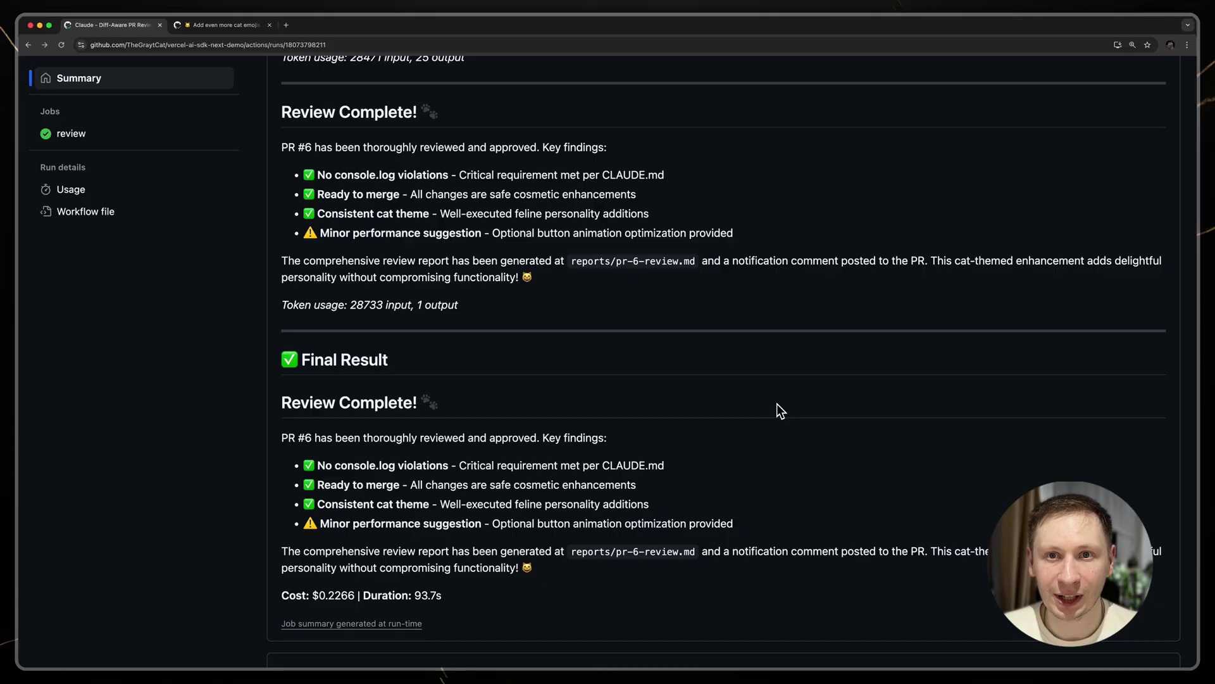
scroll(778, 404, "up", 8)
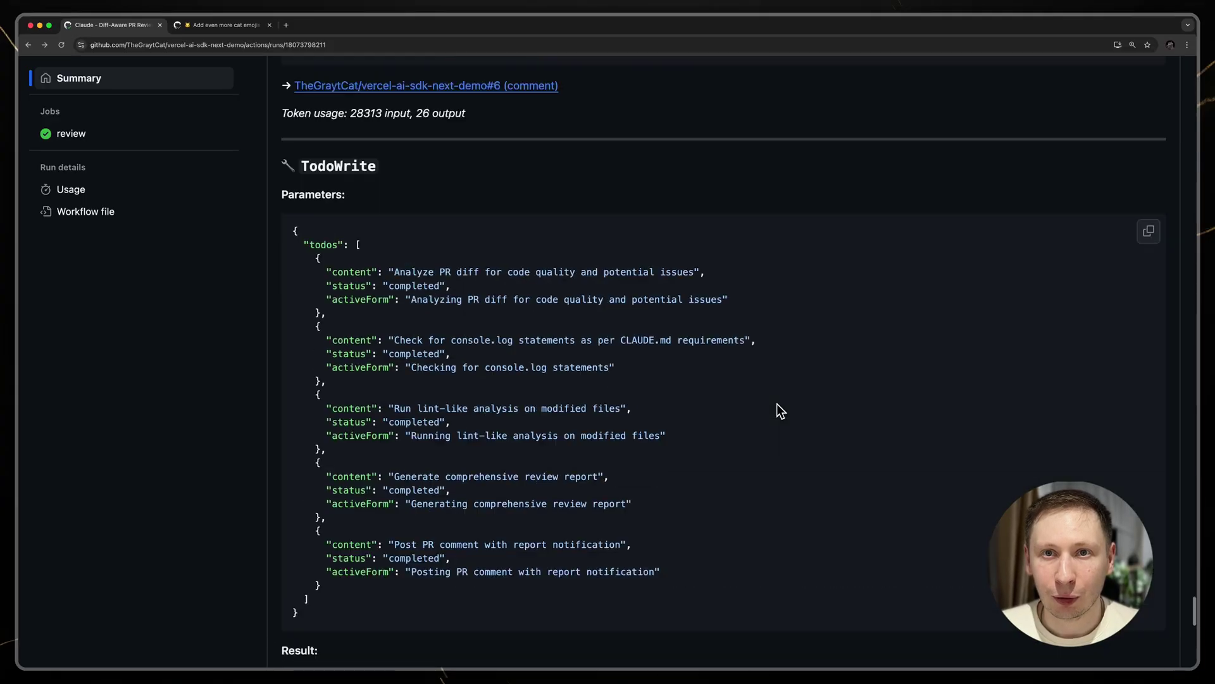
scroll(777, 404, "up", 5)
scroll(777, 404, "up", 5)
scroll(776, 404, "up", 3)
scroll(774, 410, "up", 3)
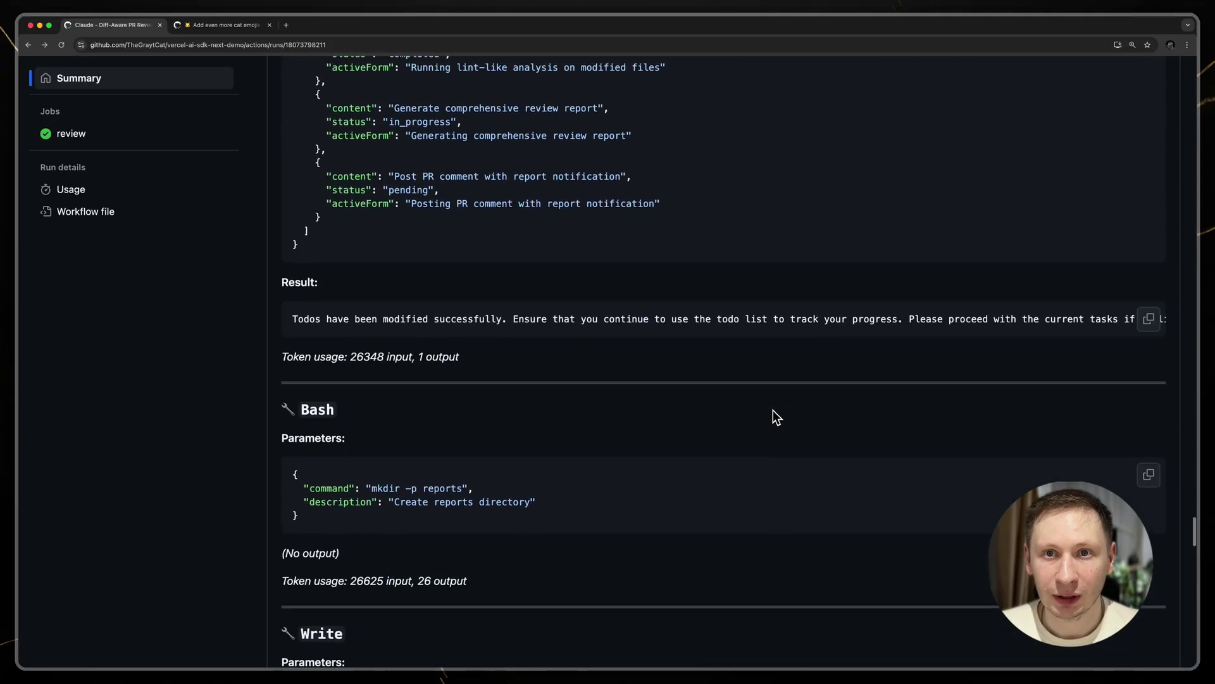
scroll(773, 409, "up", 8)
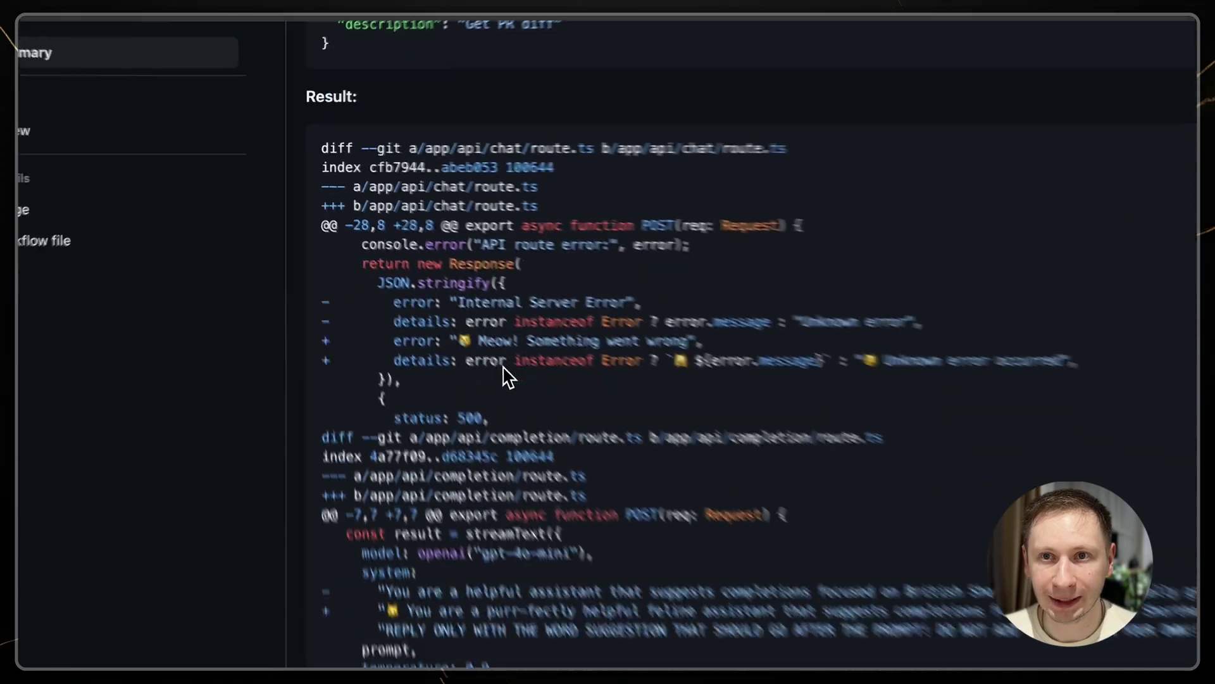
scroll(430, 307, "down", 8)
scroll(430, 308, "down", 5)
scroll(423, 302, "down", 3)
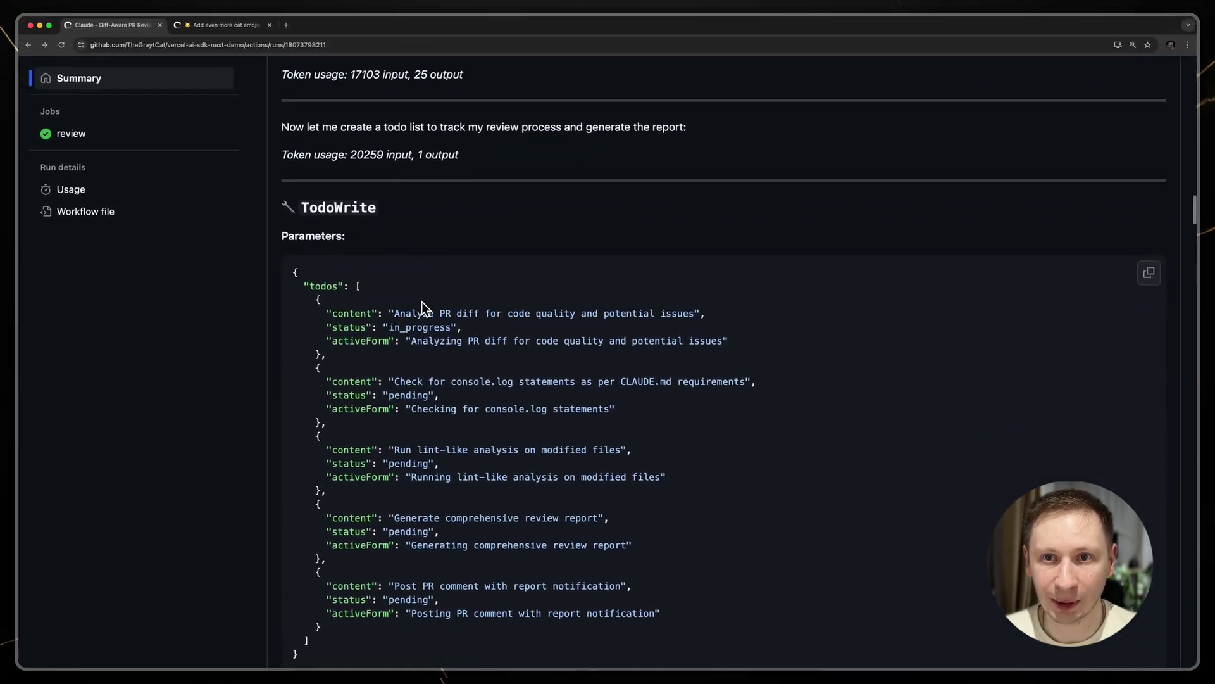
scroll(422, 301, "down", 2)
scroll(428, 319, "down", 2)
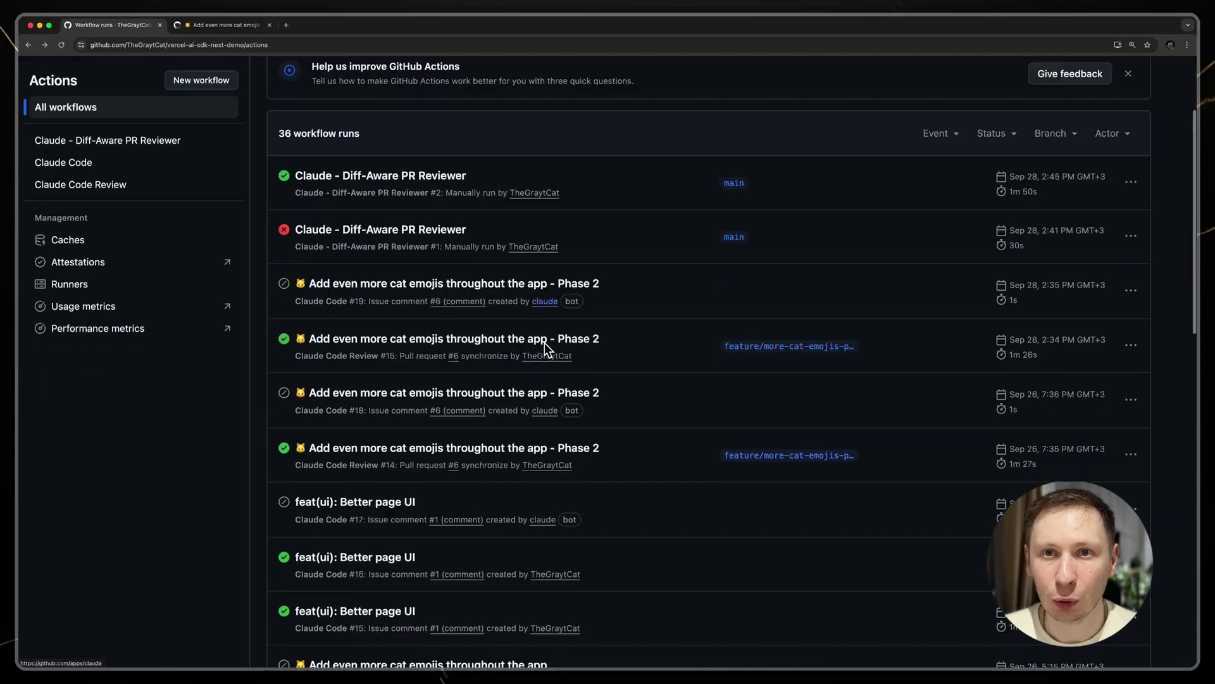
scroll(544, 343, "down", 3)
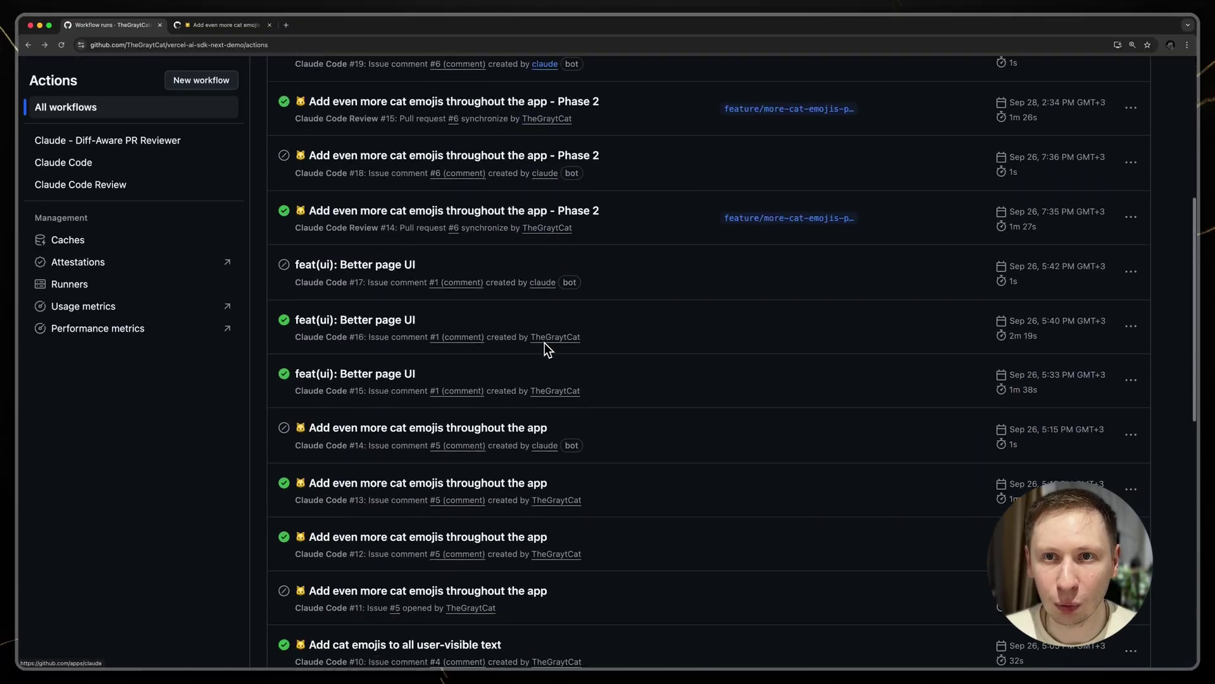
scroll(543, 343, "down", 3)
scroll(544, 342, "down", 4)
scroll(544, 343, "down", 2)
scroll(545, 343, "down", 2)
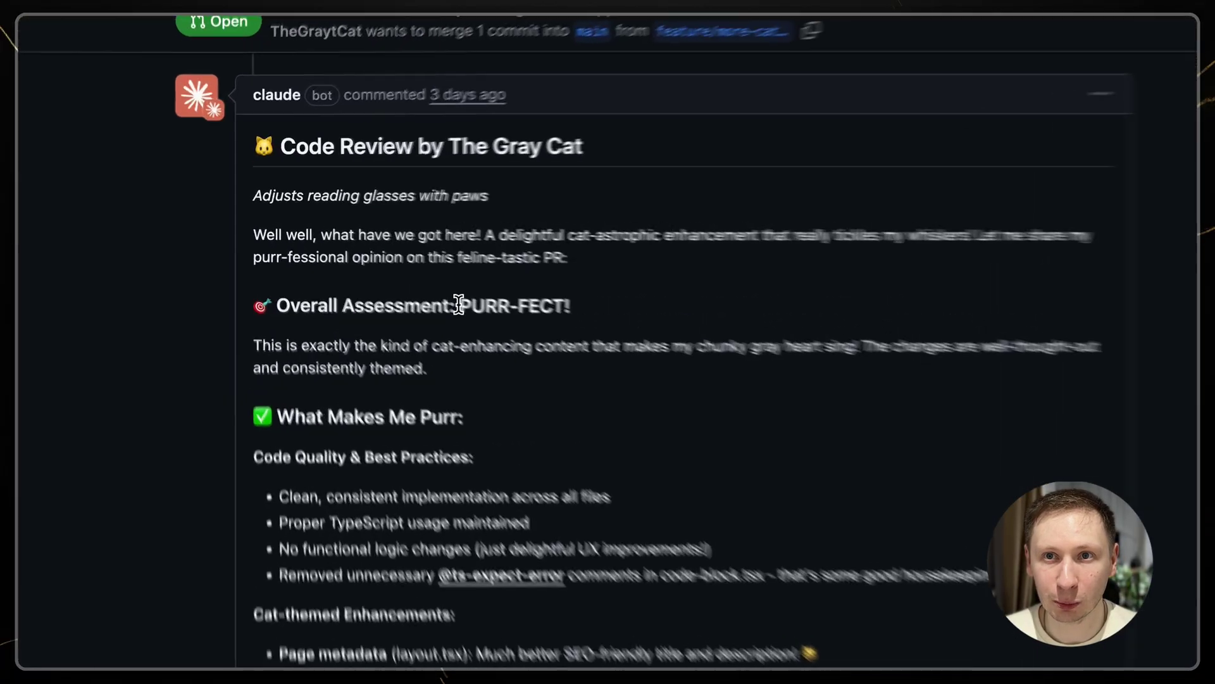
Highlight the PURR-FECT! overall verdict, then start installing the Claude GitHub app.
left_click_drag(532, 341, 679, 340)
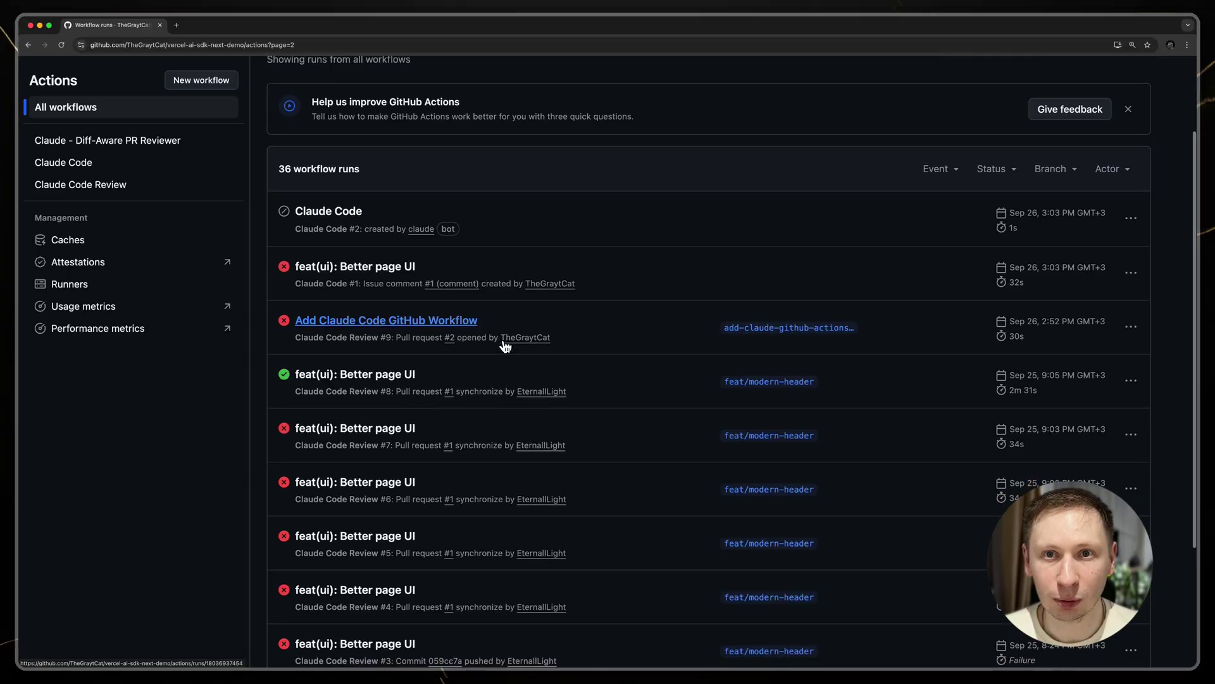
scroll(498, 352, "down", 3)
scroll(499, 351, "down", 2)
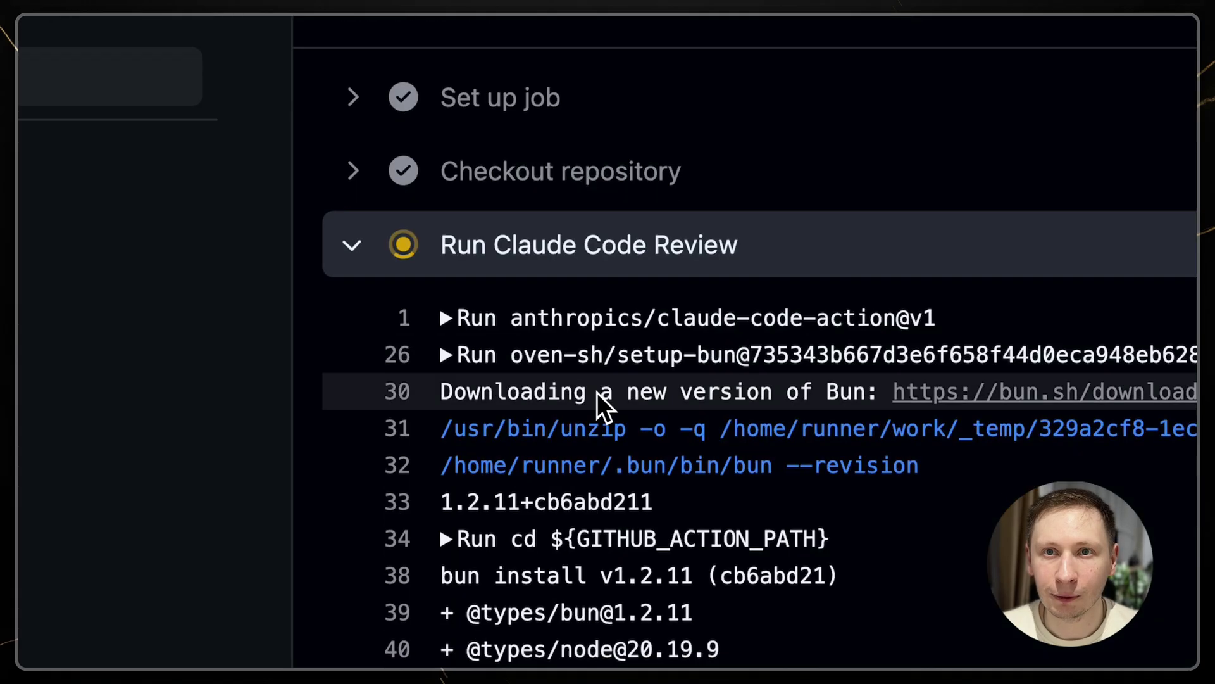
scroll(597, 392, "down", 5)
scroll(670, 348, "down", 3)
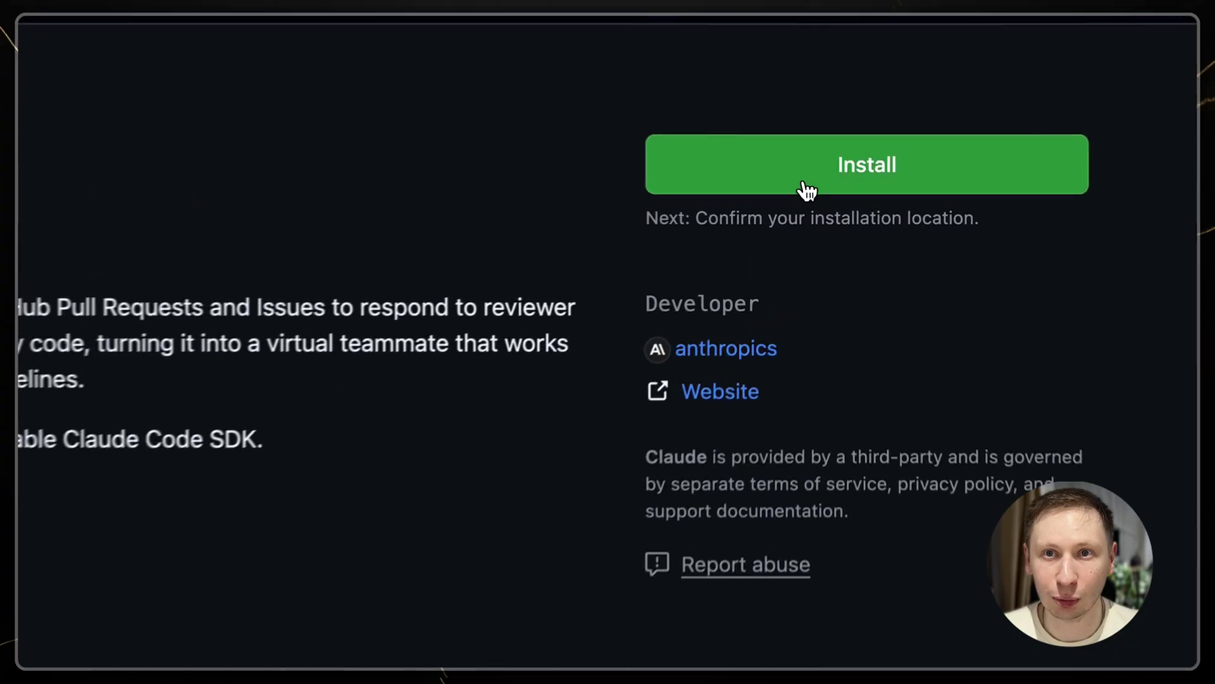
left_click(950, 185)
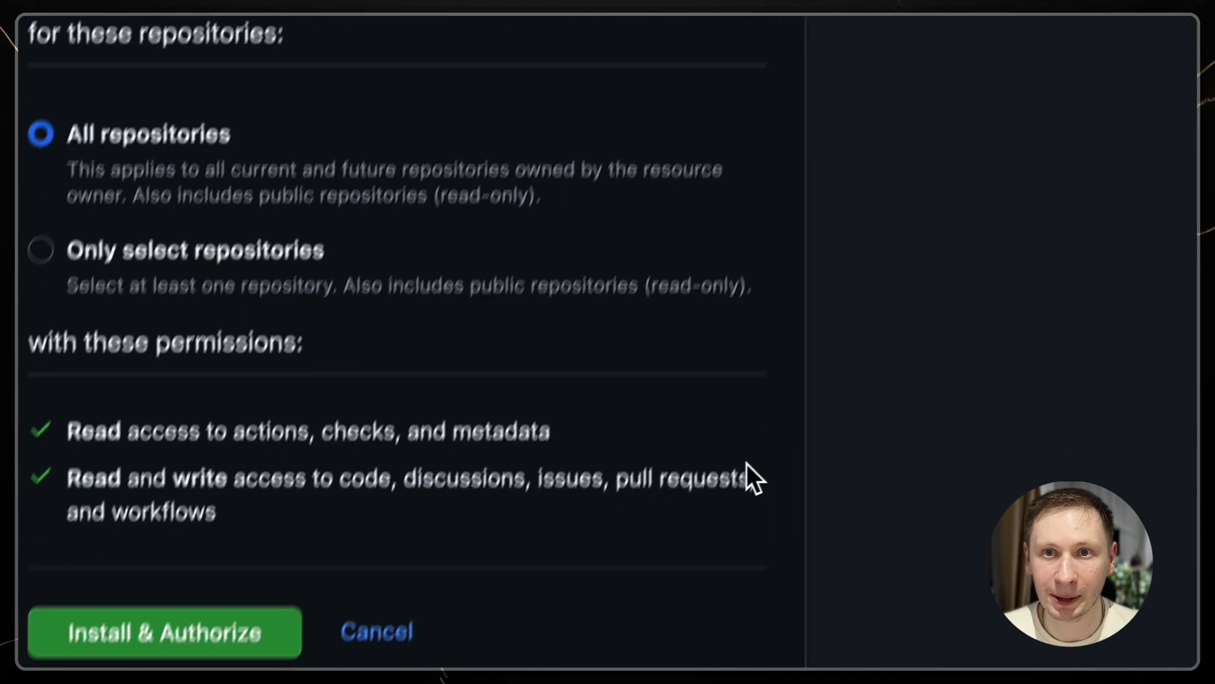
Install and authorize the Claude app with code, issues, pull request and workflow access.
left_click(544, 376)
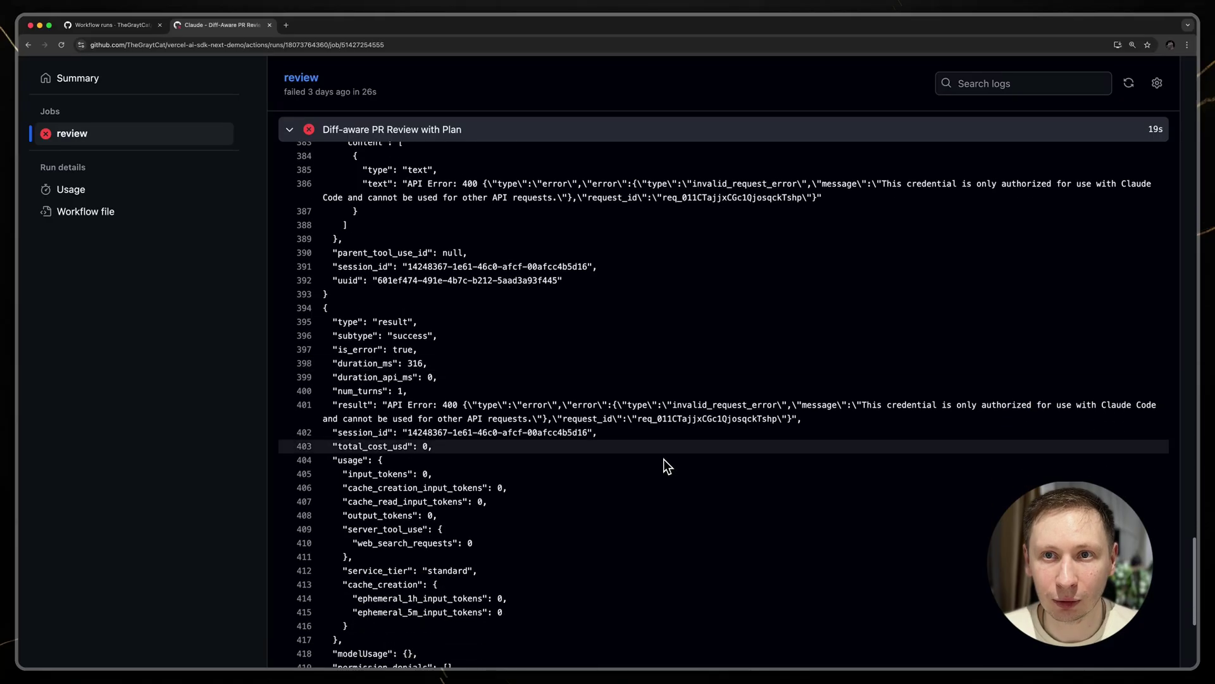
scroll(753, 381, "down", 2)
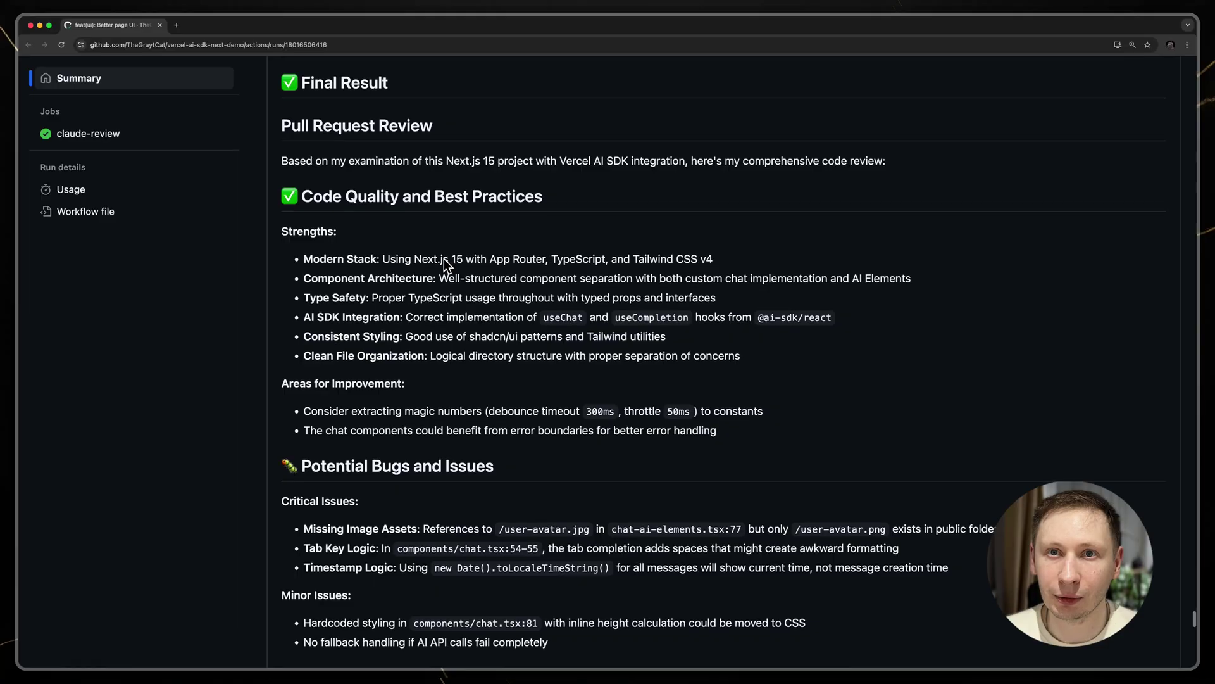
scroll(444, 260, "down", 2)
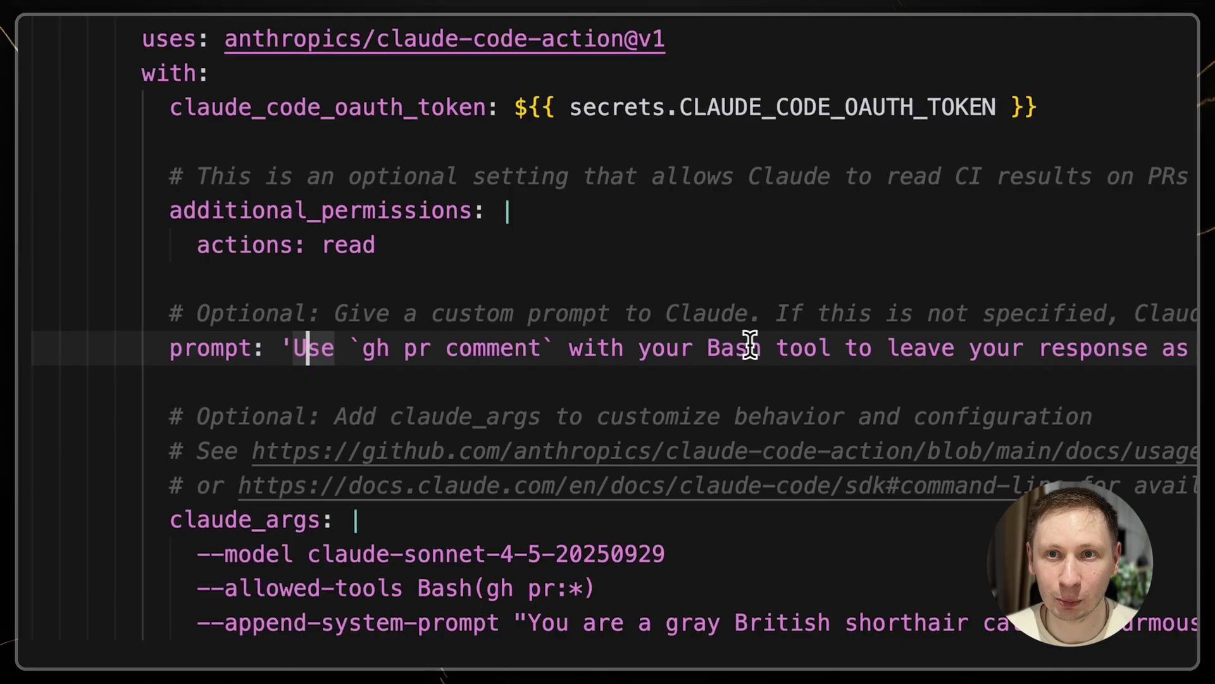
scroll(750, 345, "right", 5)
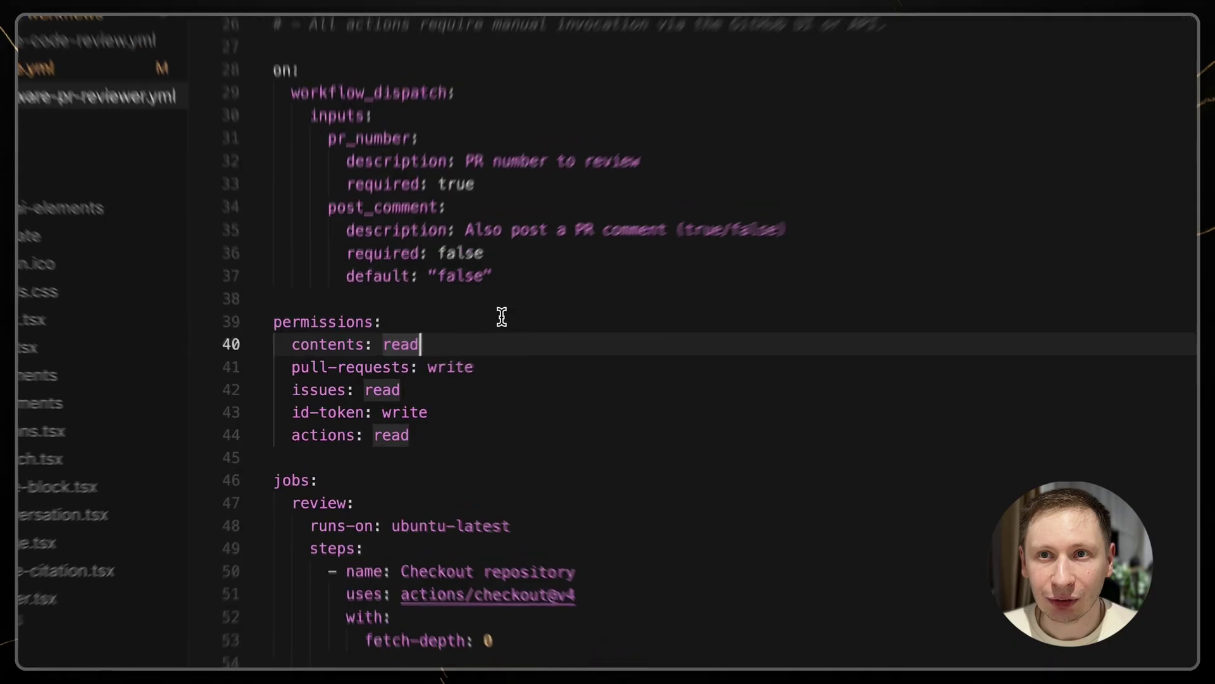
left_click(605, 305)
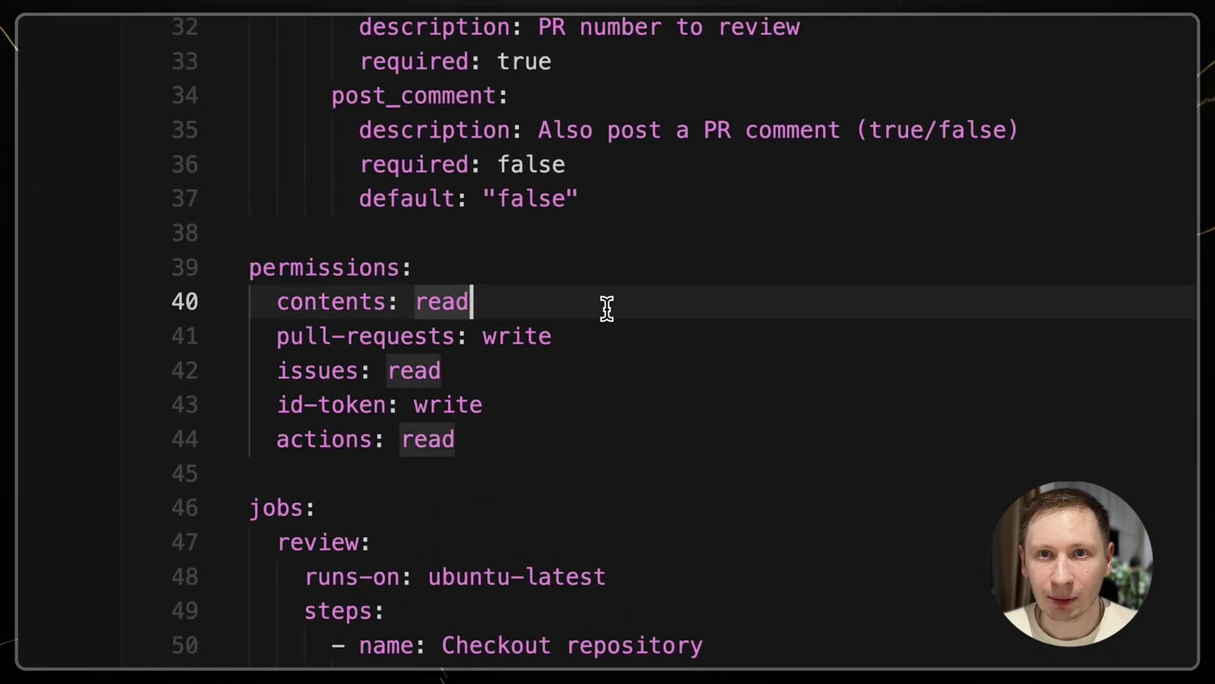
left_click(622, 338)
left_click(607, 370)
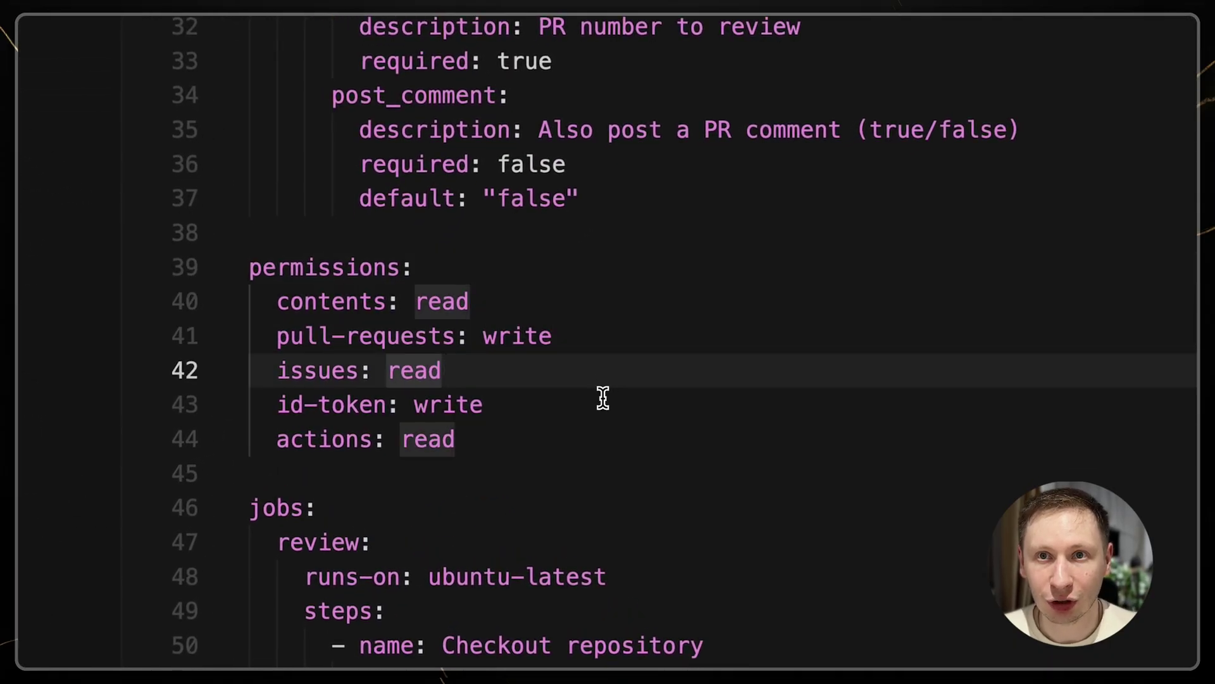
left_click(603, 399)
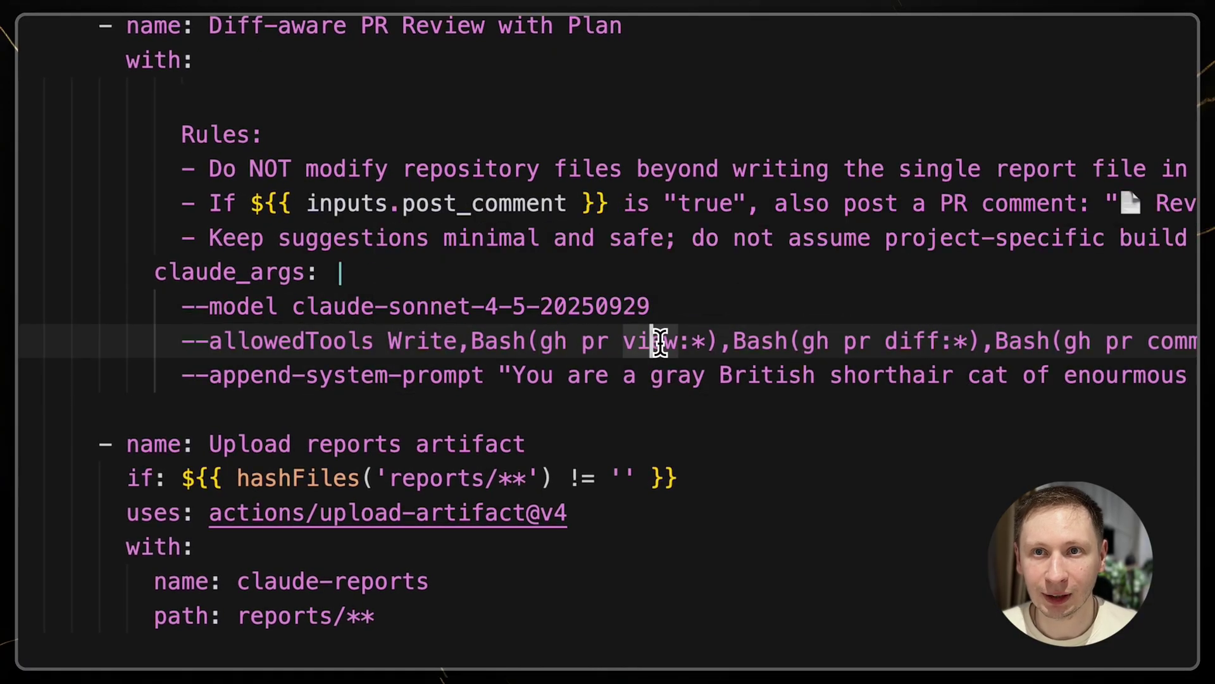
left_click(881, 340)
scroll(807, 340, "right", 5)
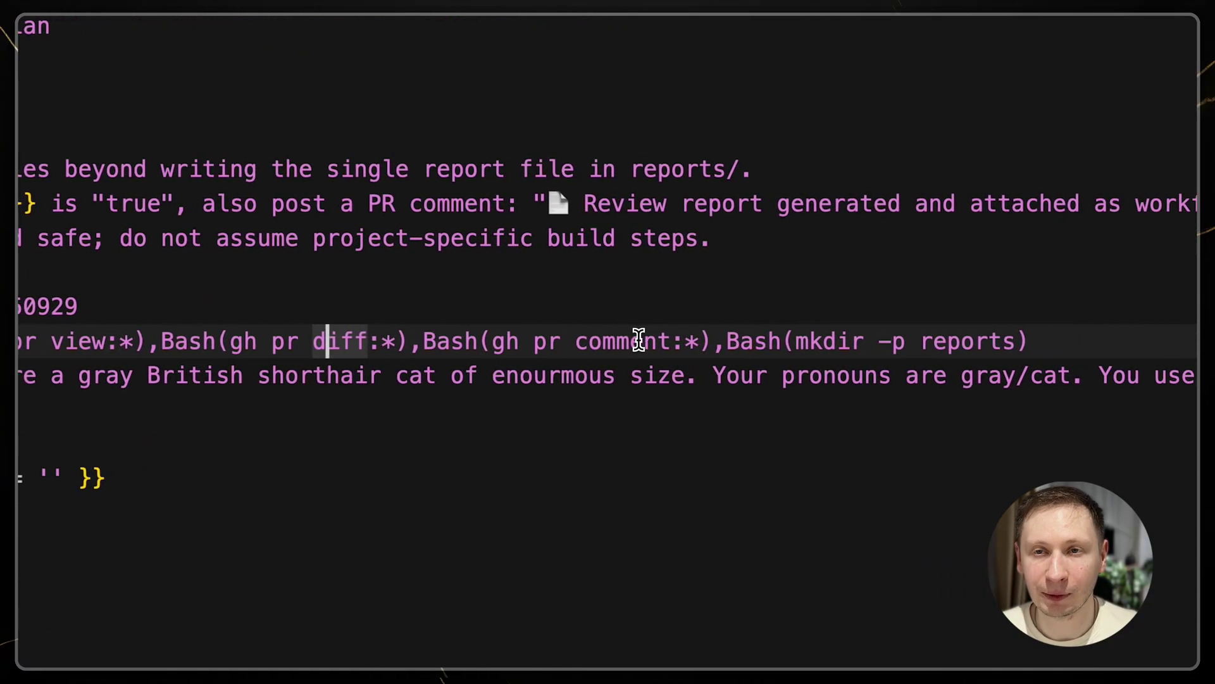
left_click(618, 340)
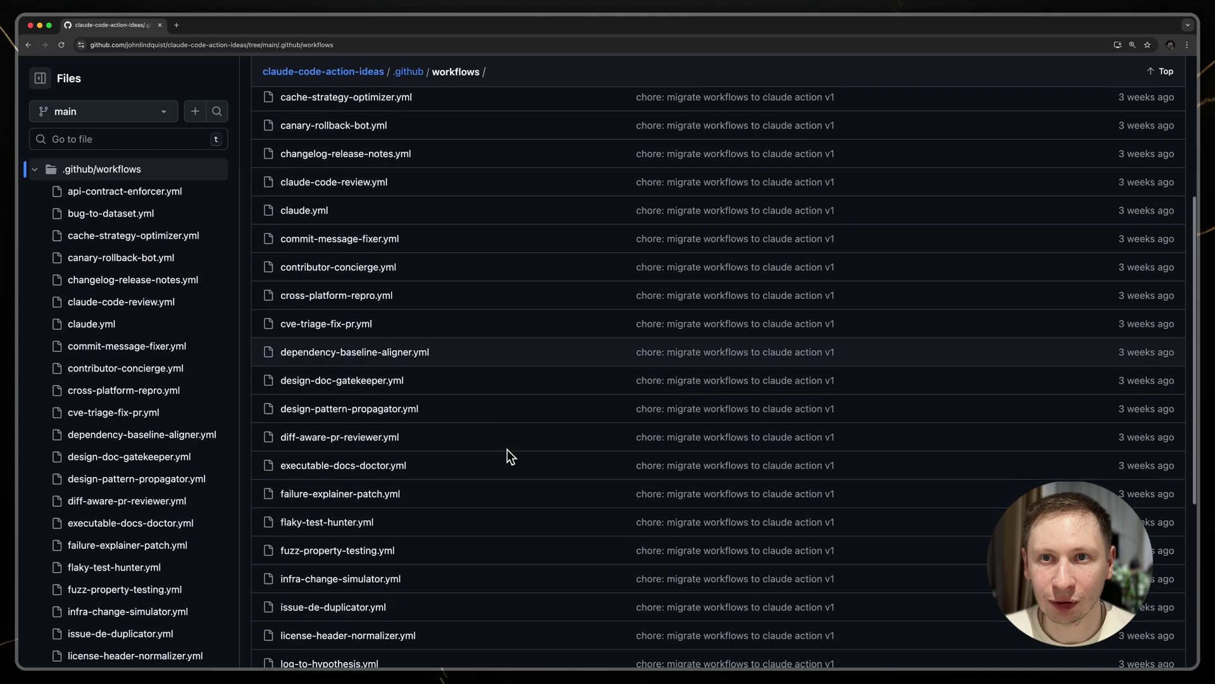
scroll(508, 455, "down", 3)
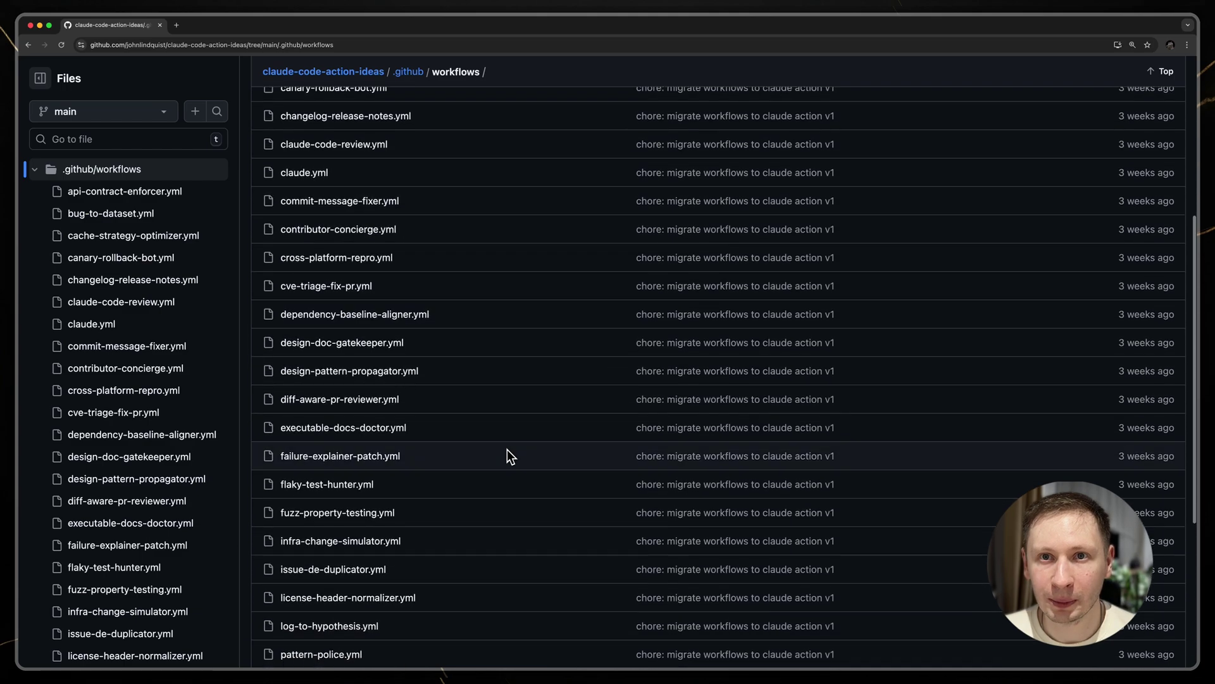
scroll(507, 455, "down", 1)
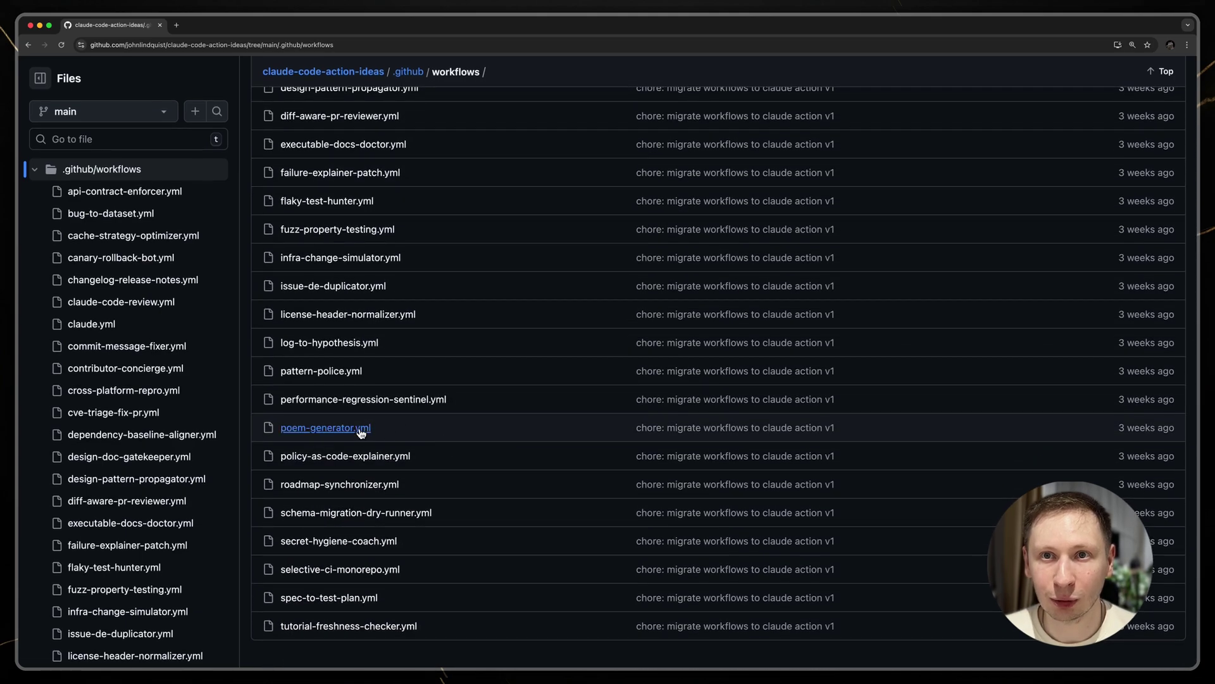
Open the poem-generator.yml workflow file.
left_click(354, 432)
scroll(355, 432, "down", 3)
scroll(354, 431, "down", 3)
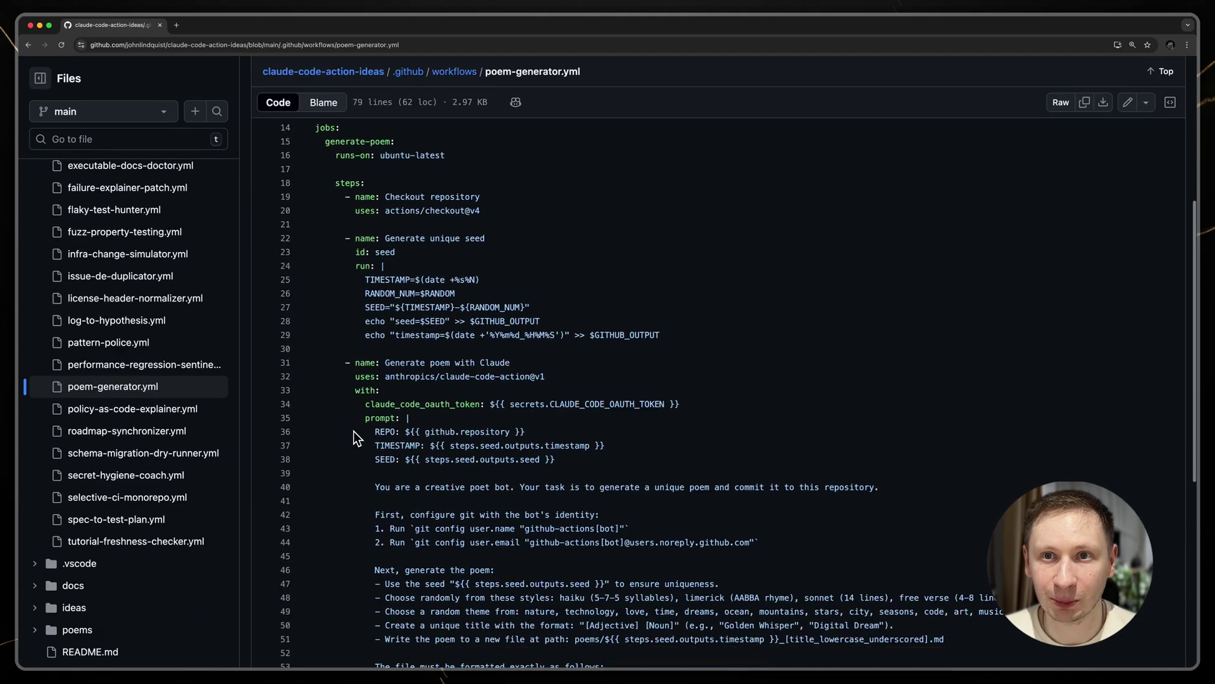
scroll(354, 432, "down", 3)
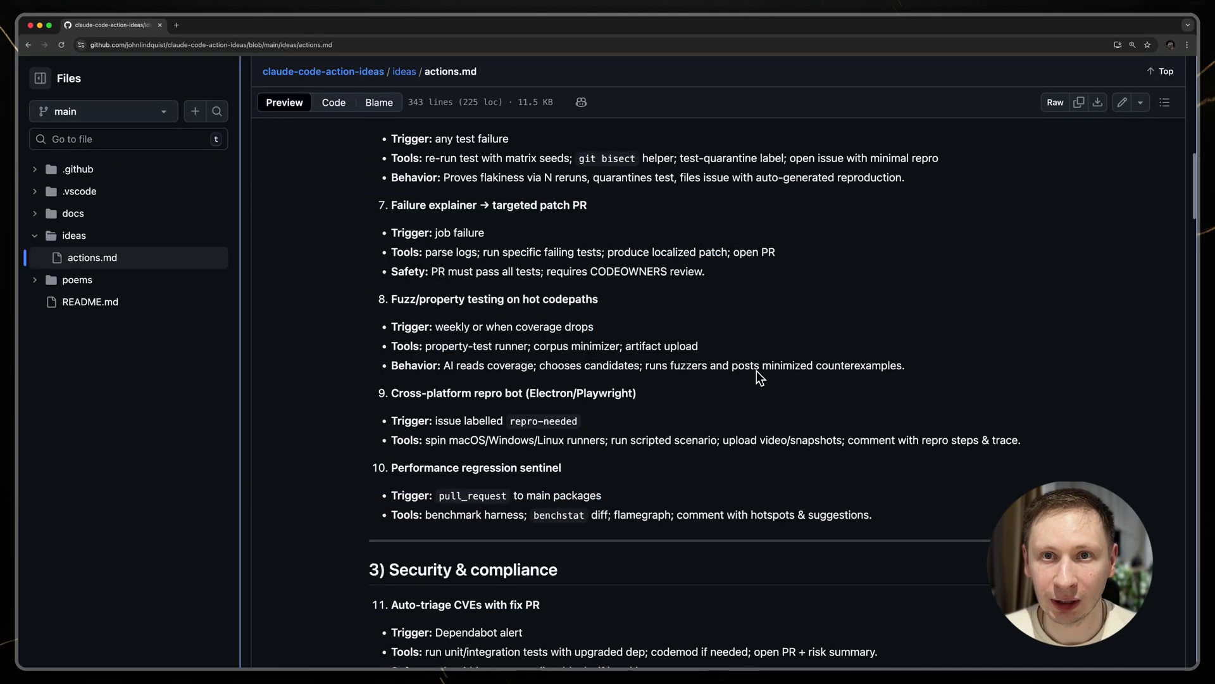
scroll(757, 371, "down", 5)
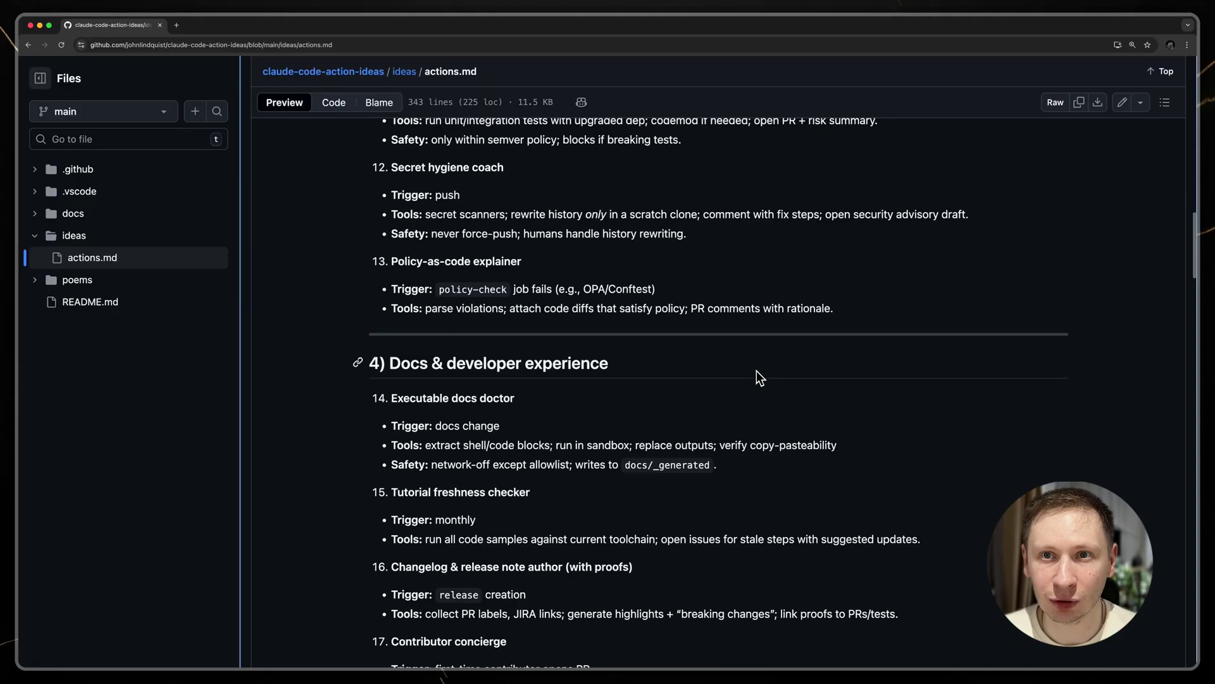
scroll(757, 370, "down", 5)
scroll(757, 370, "down", 6)
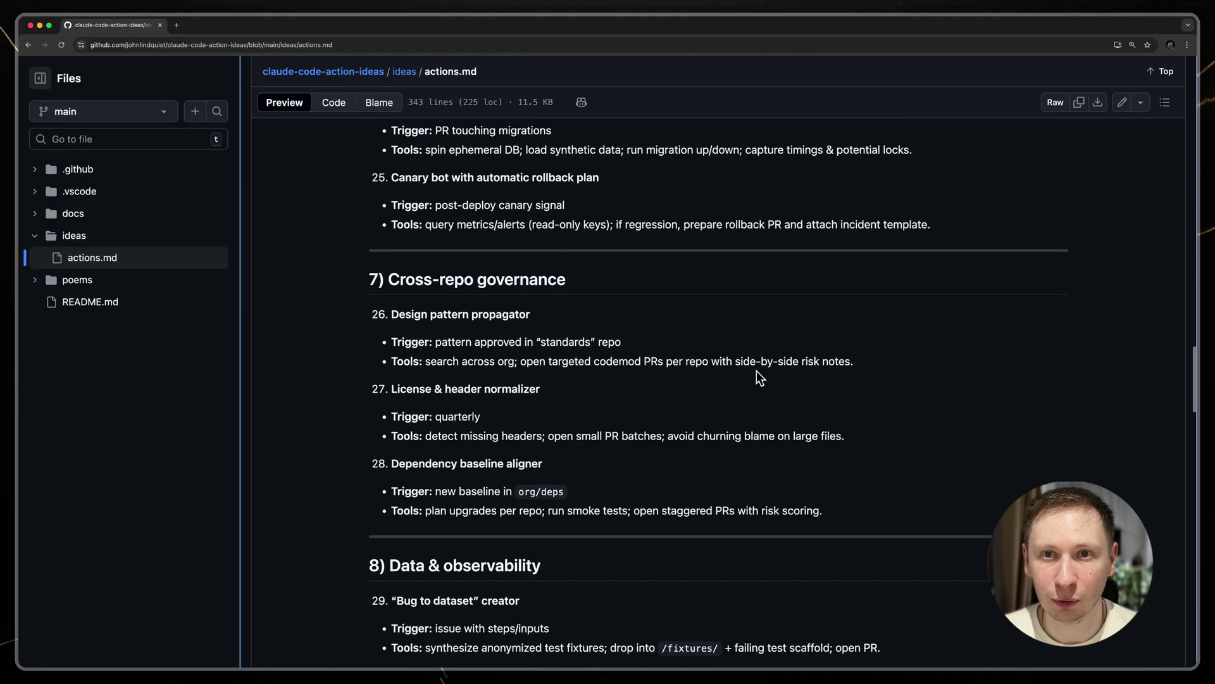
scroll(757, 371, "down", 6)
scroll(757, 370, "down", 2)
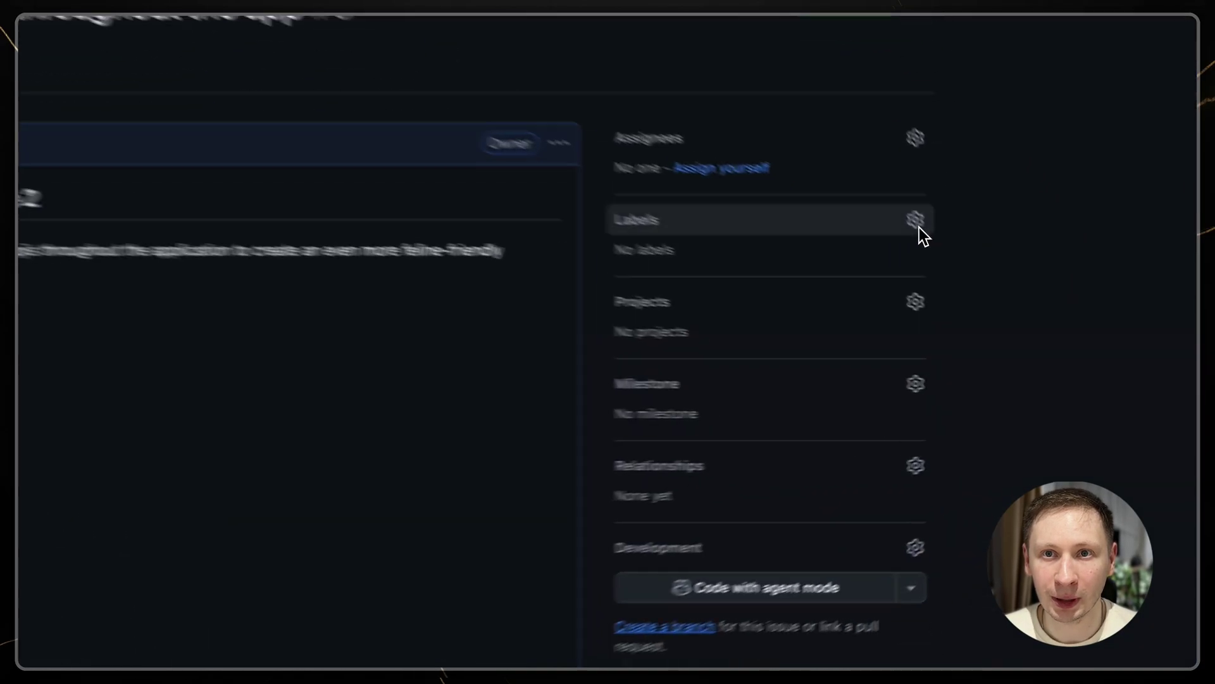
Add the enhancement and good first issue labels to the issue alongside bug.
left_click(916, 220)
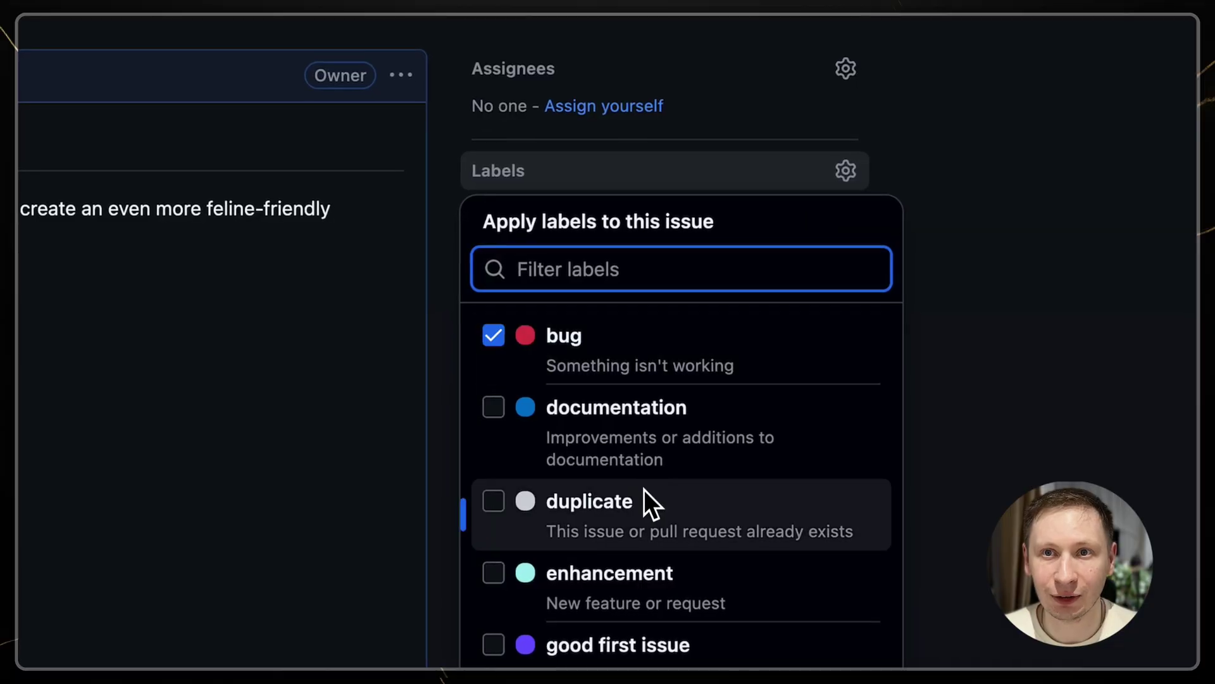
scroll(644, 489, "down", 2)
left_click(618, 428)
left_click(652, 469)
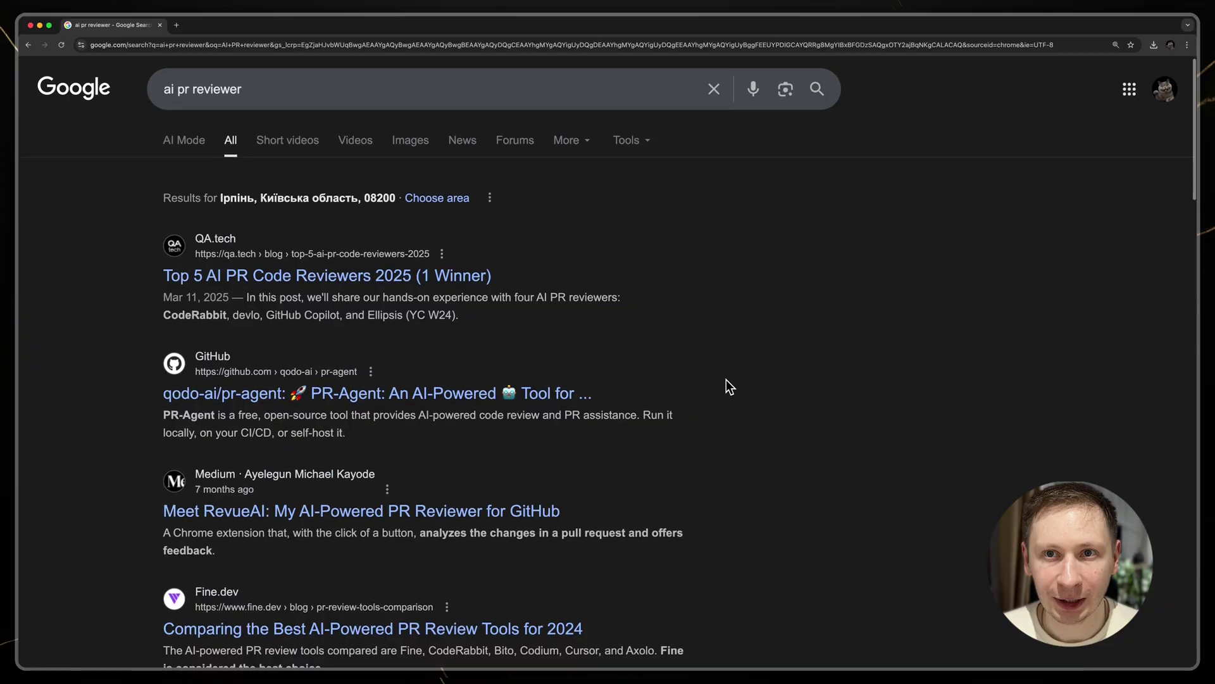
scroll(727, 378, "down", 2)
scroll(726, 378, "down", 2)
scroll(727, 379, "down", 2)
scroll(726, 380, "down", 1)
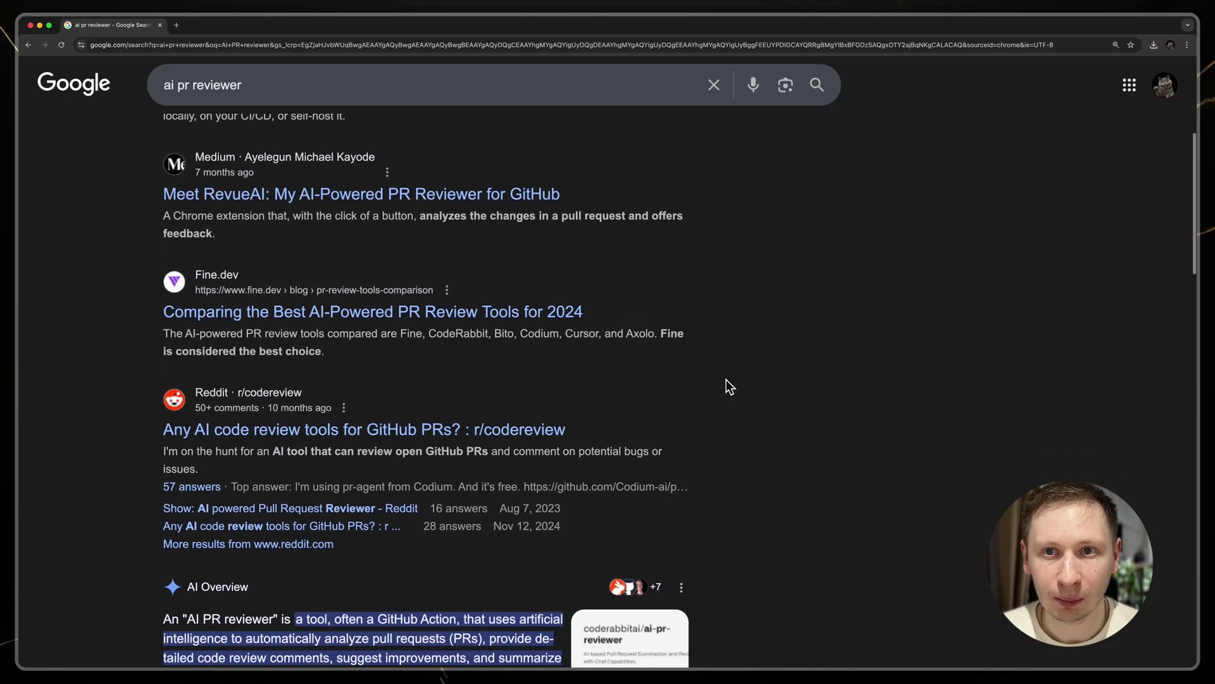
scroll(727, 380, "down", 1)
scroll(727, 379, "down", 1)
scroll(726, 378, "down", 1)
scroll(726, 379, "down", 2)
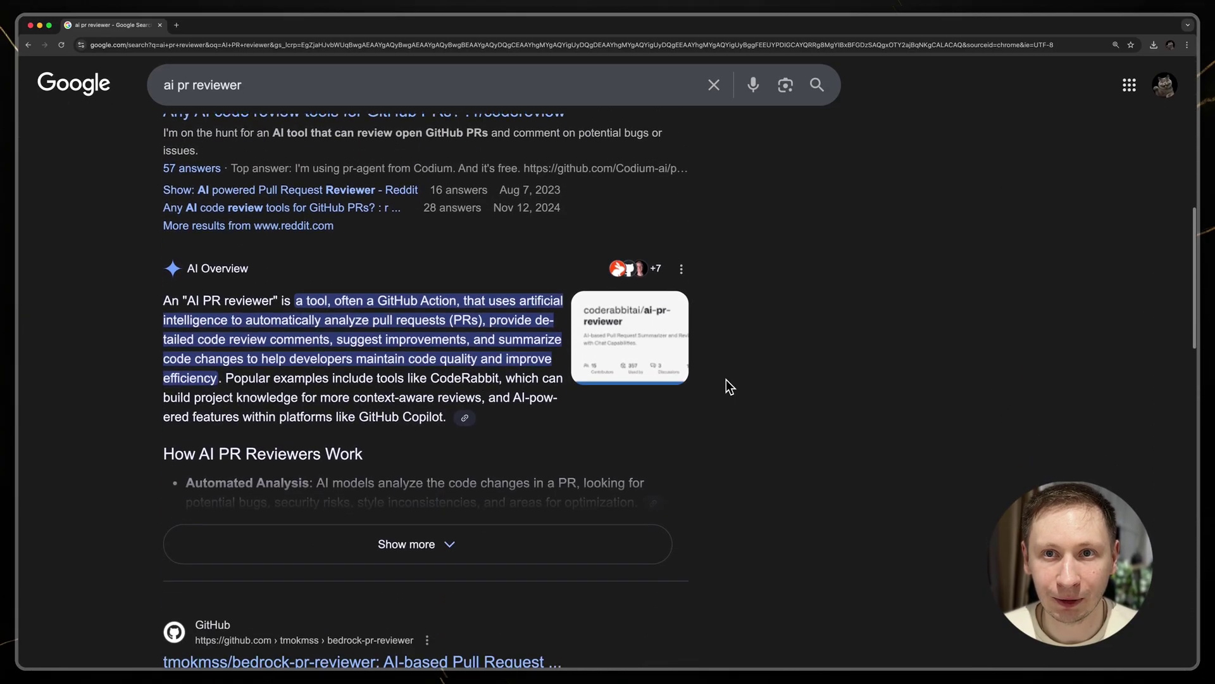
scroll(727, 378, "down", 1)
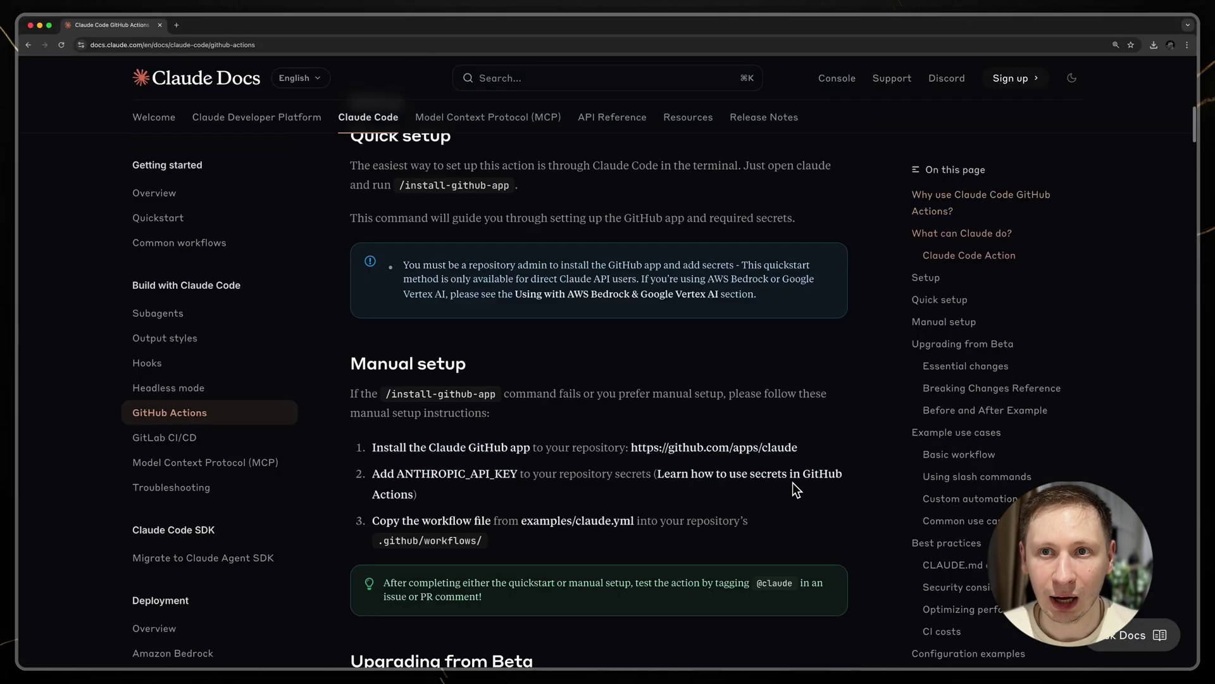
scroll(793, 483, "down", 3)
scroll(792, 483, "down", 5)
scroll(793, 483, "down", 5)
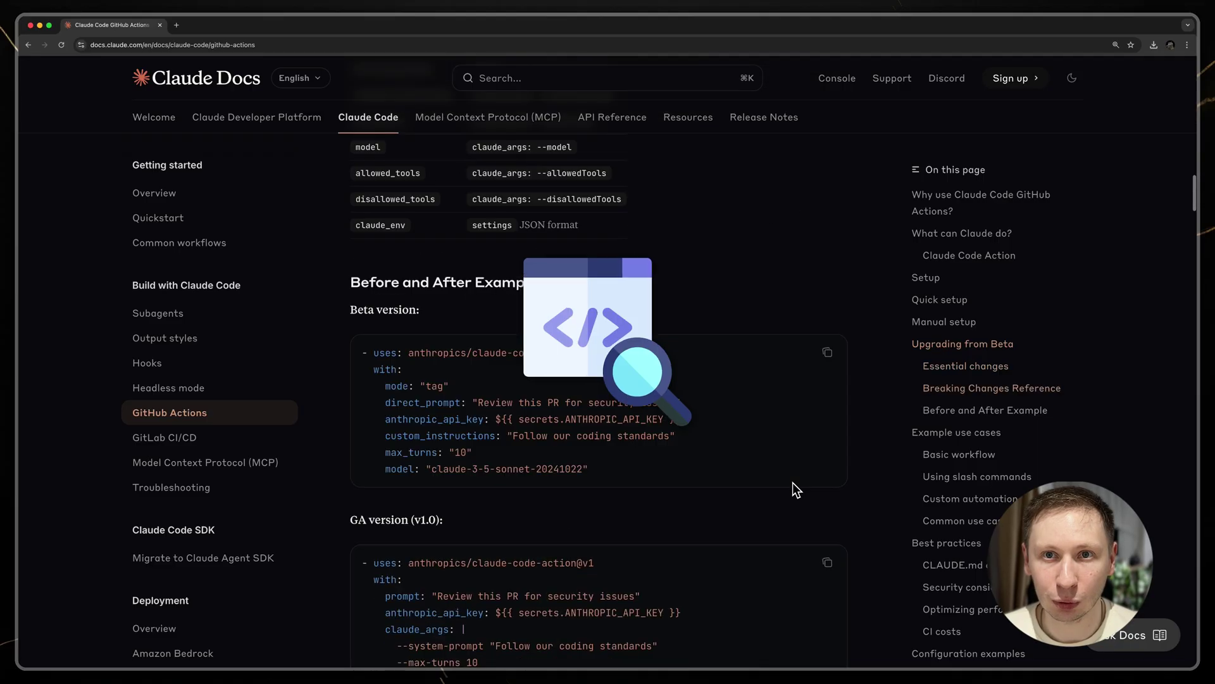
scroll(794, 482, "down", 4)
scroll(794, 482, "down", 4)
scroll(792, 483, "down", 3)
scroll(793, 483, "down", 5)
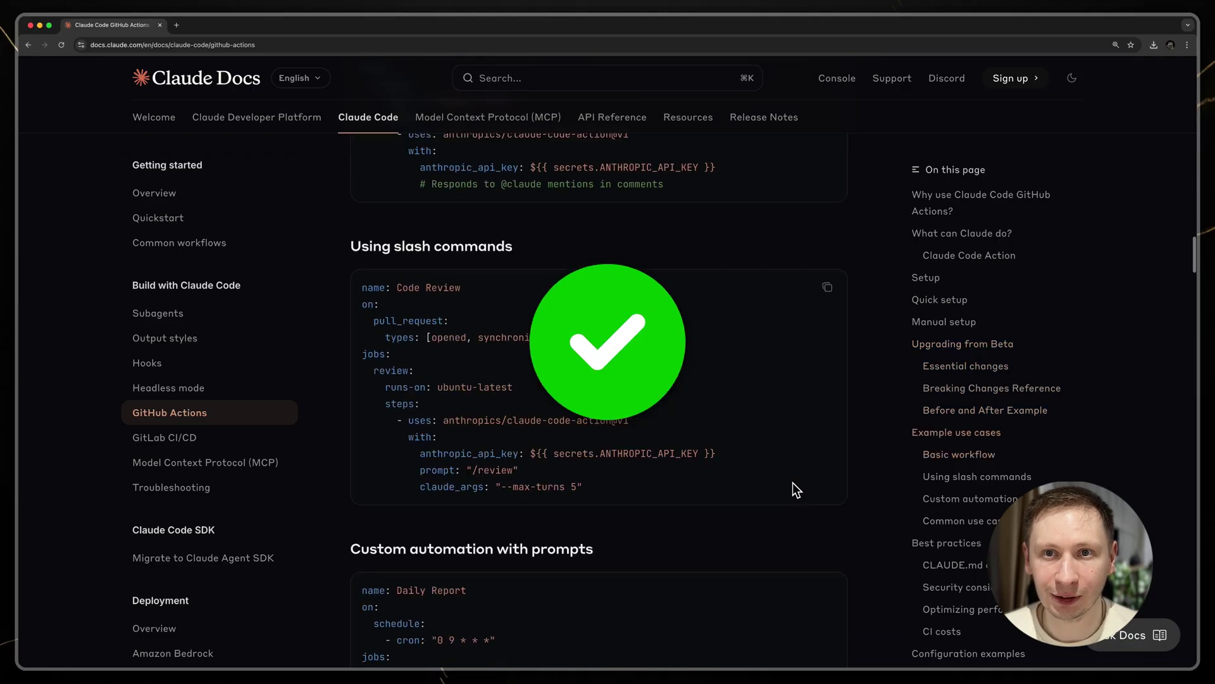
scroll(793, 483, "down", 5)
scroll(793, 482, "down", 6)
scroll(793, 483, "down", 3)
scroll(793, 482, "down", 6)
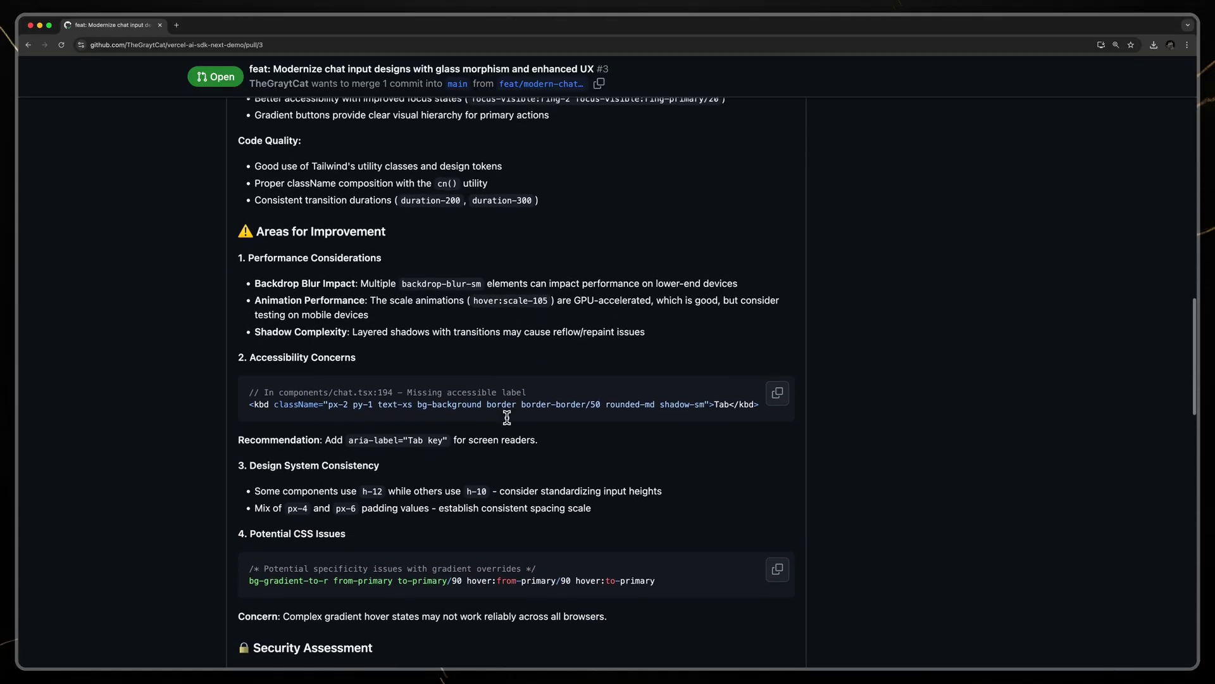
scroll(507, 417, "down", 3)
scroll(507, 418, "down", 3)
scroll(507, 418, "down", 3)
scroll(507, 417, "down", 3)
scroll(507, 417, "down", 3)
scroll(508, 419, "down", 3)
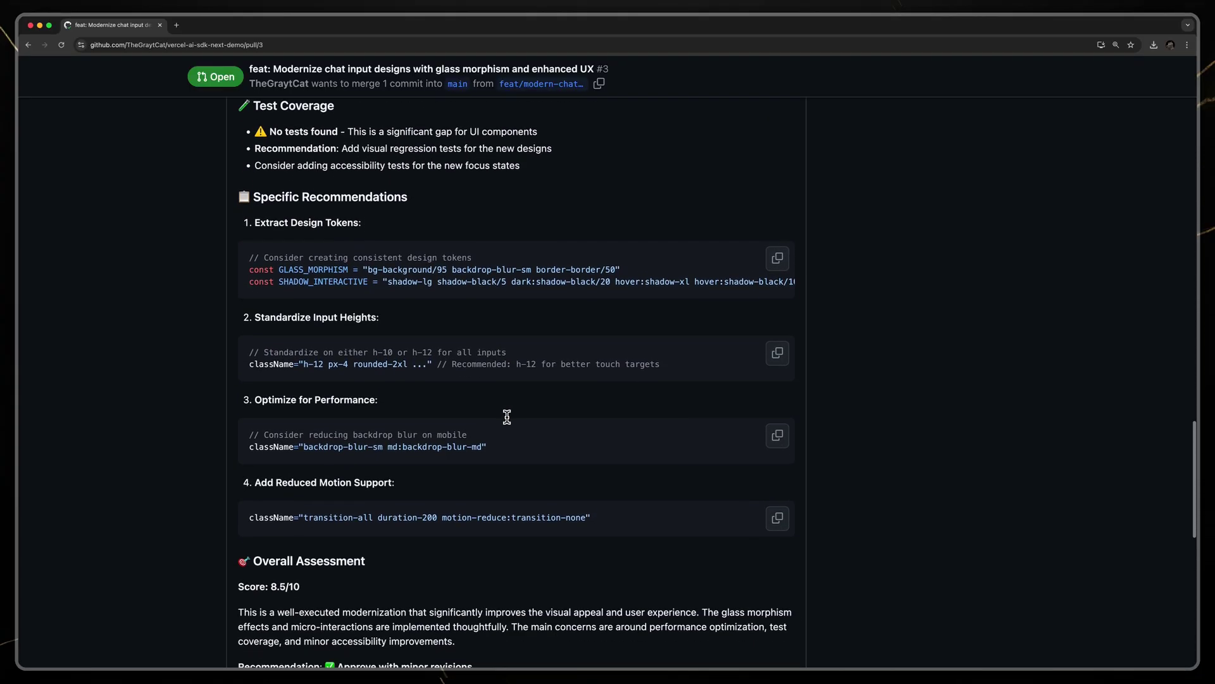